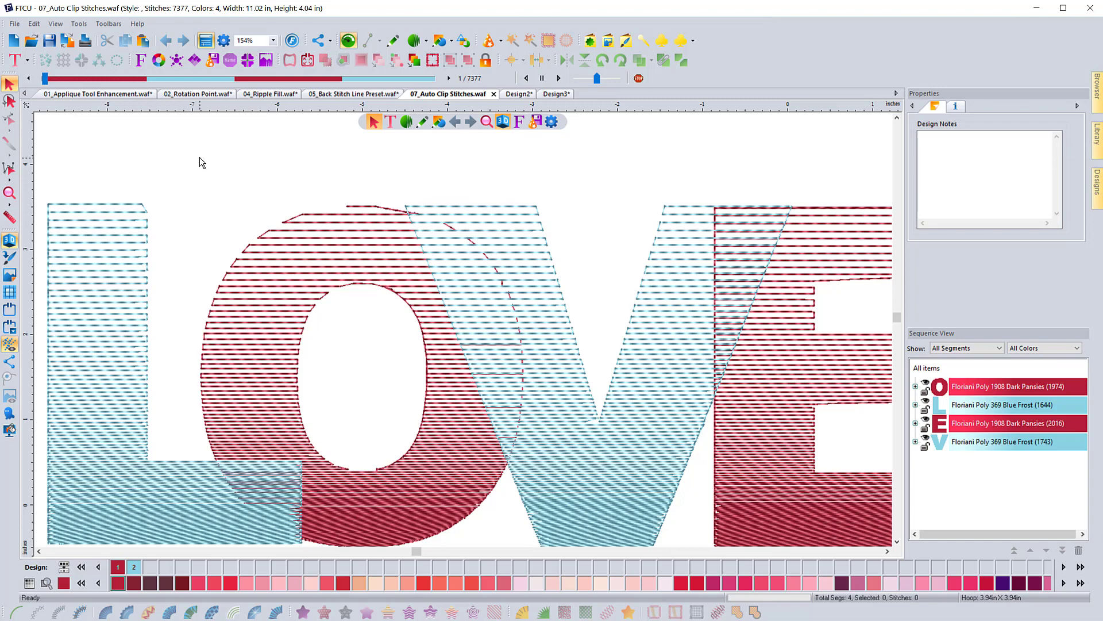
# Turn on automatic clipping of overlapped stitches in segments below for all four LOVE letters, with a 0.0 mm overlap distance.
pyautogui.click(9, 194)
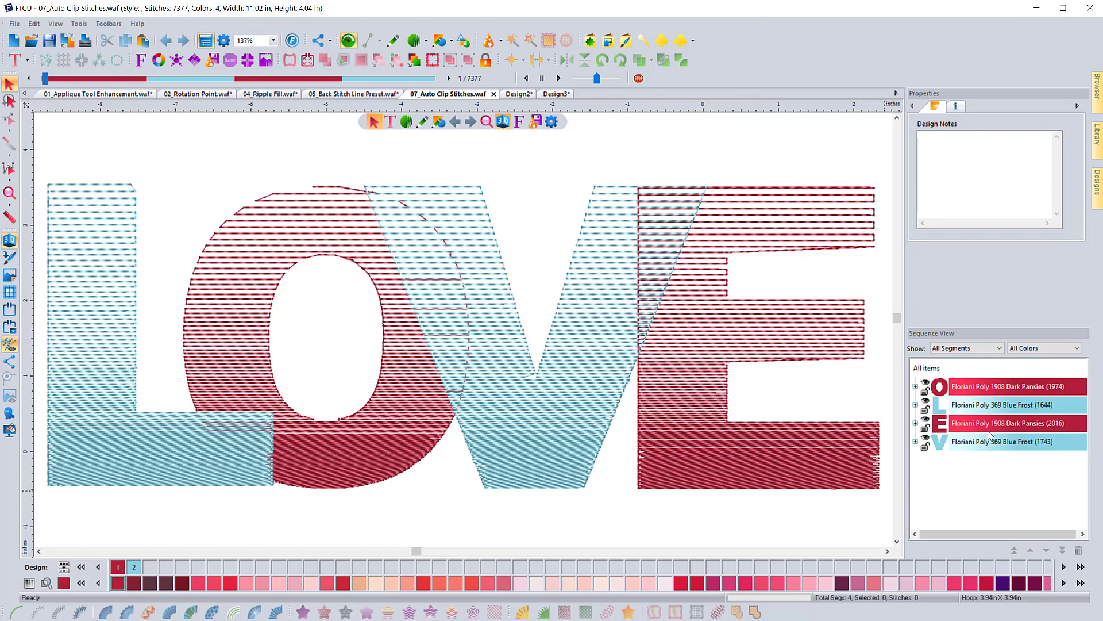
pyautogui.click(936, 368)
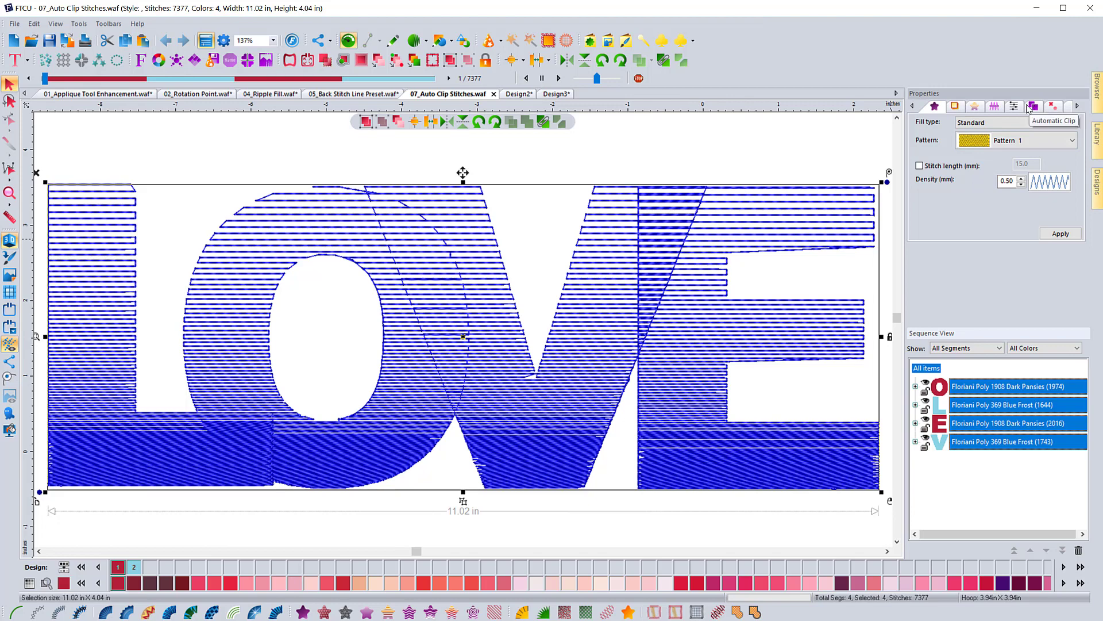
pyautogui.click(1078, 106)
pyautogui.click(1078, 107)
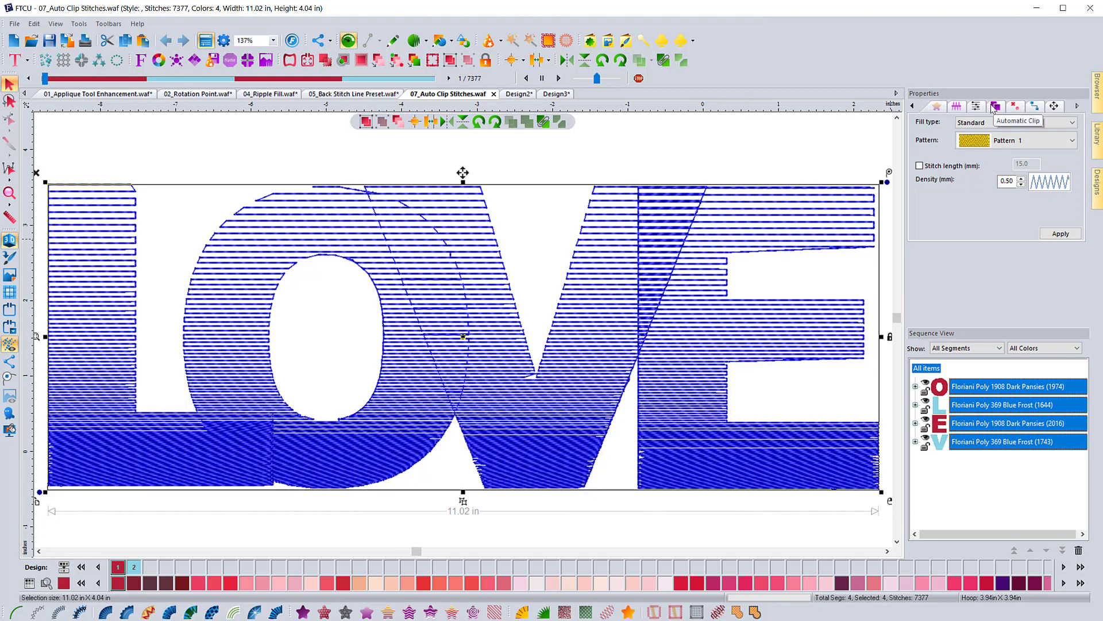
pyautogui.click(995, 108)
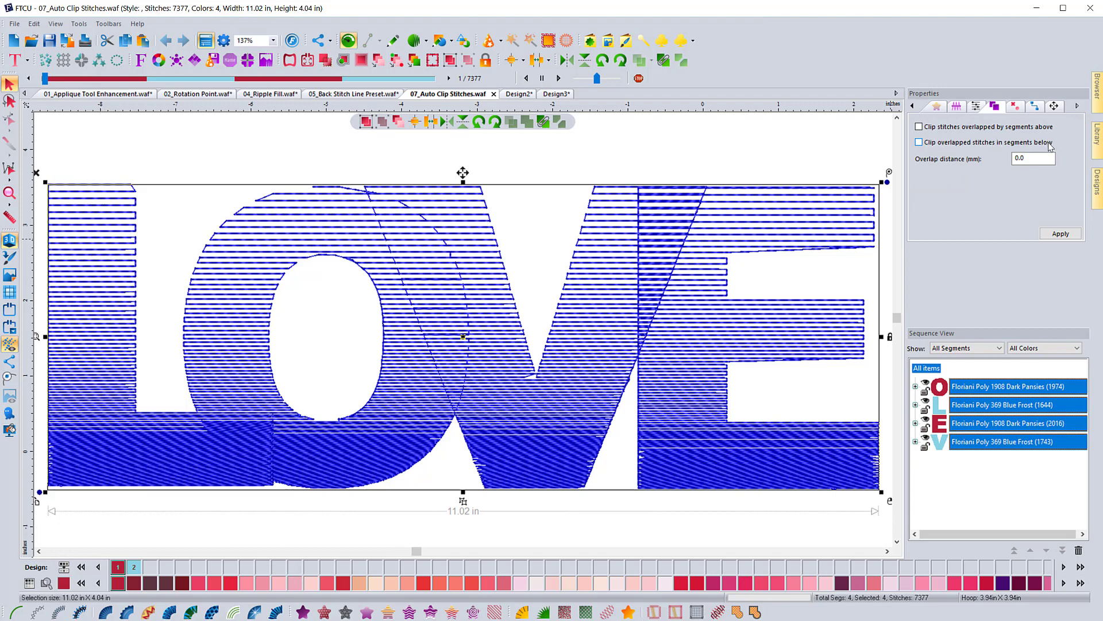
pyautogui.click(923, 143)
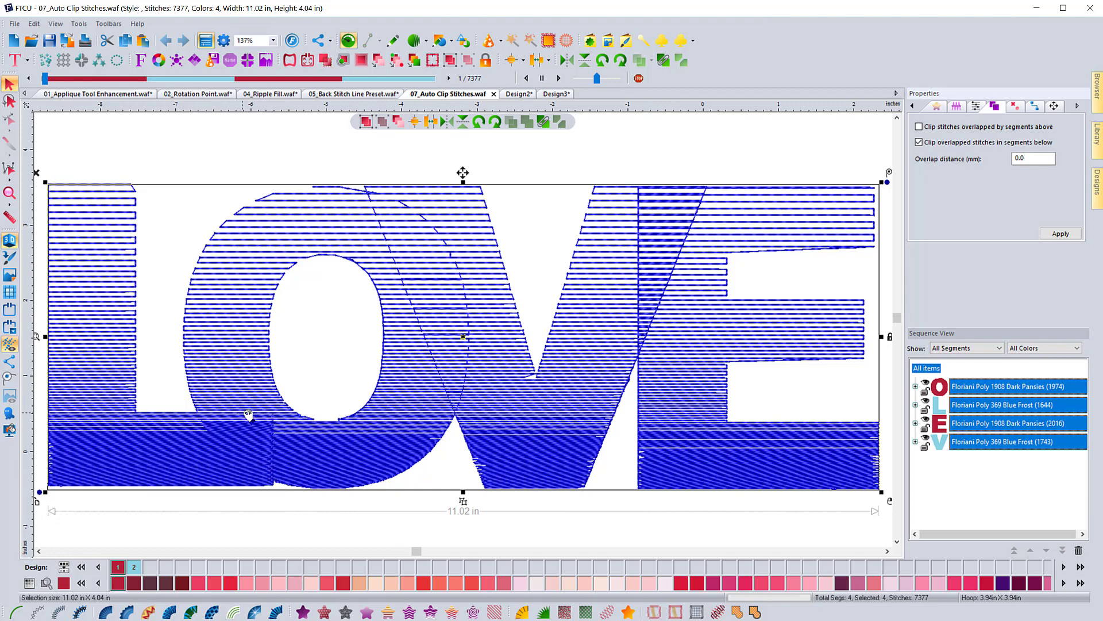
pyautogui.click(1062, 236)
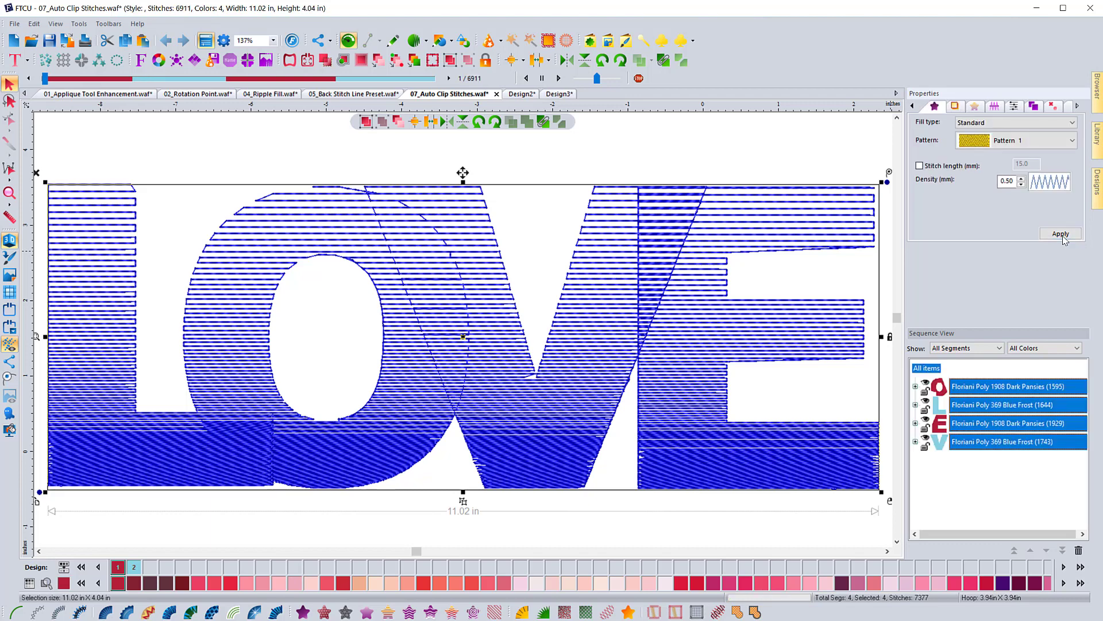
pyautogui.click(695, 148)
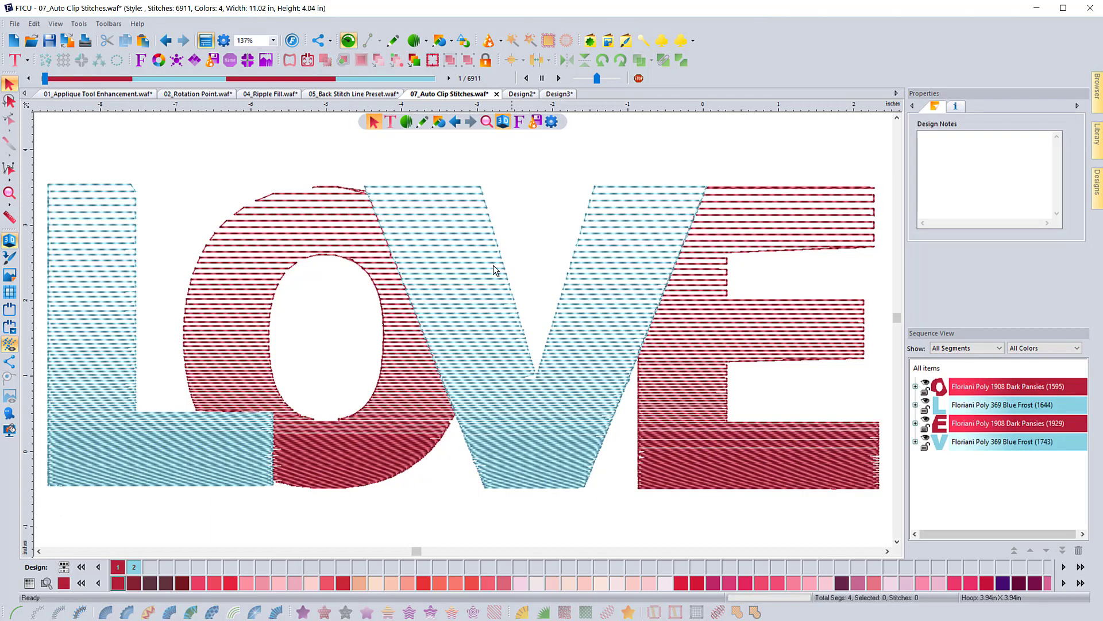
# Move the L down and left off the O, and move the V up away from the O and E.
pyautogui.click(133, 430)
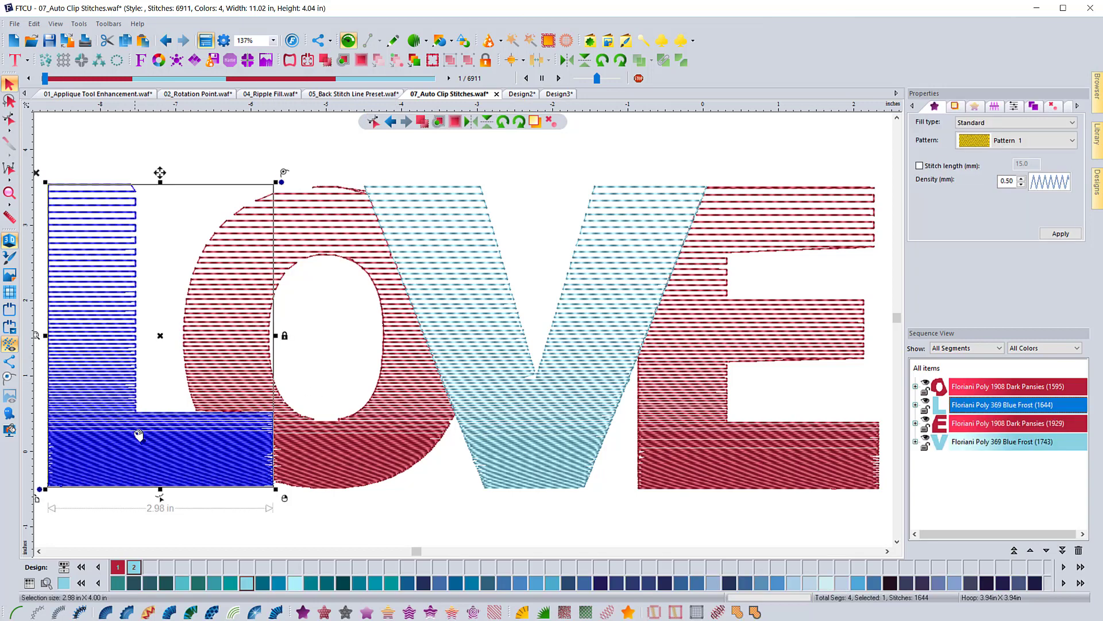
pyautogui.moveTo(134, 441); pyautogui.dragTo(121, 463)
pyautogui.click(152, 279)
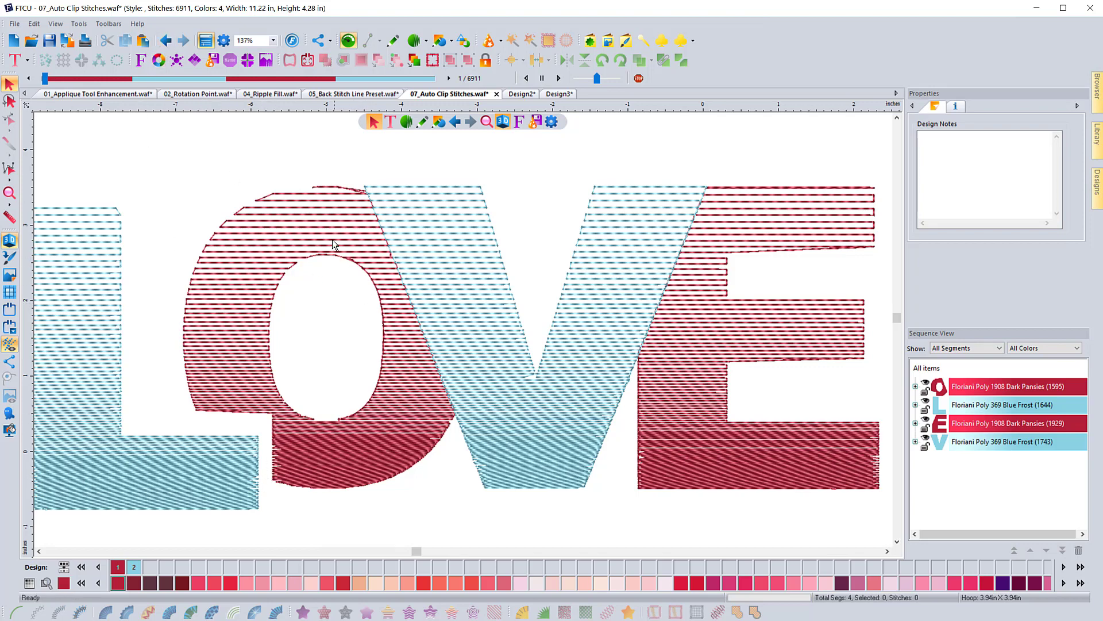
pyautogui.click(474, 259)
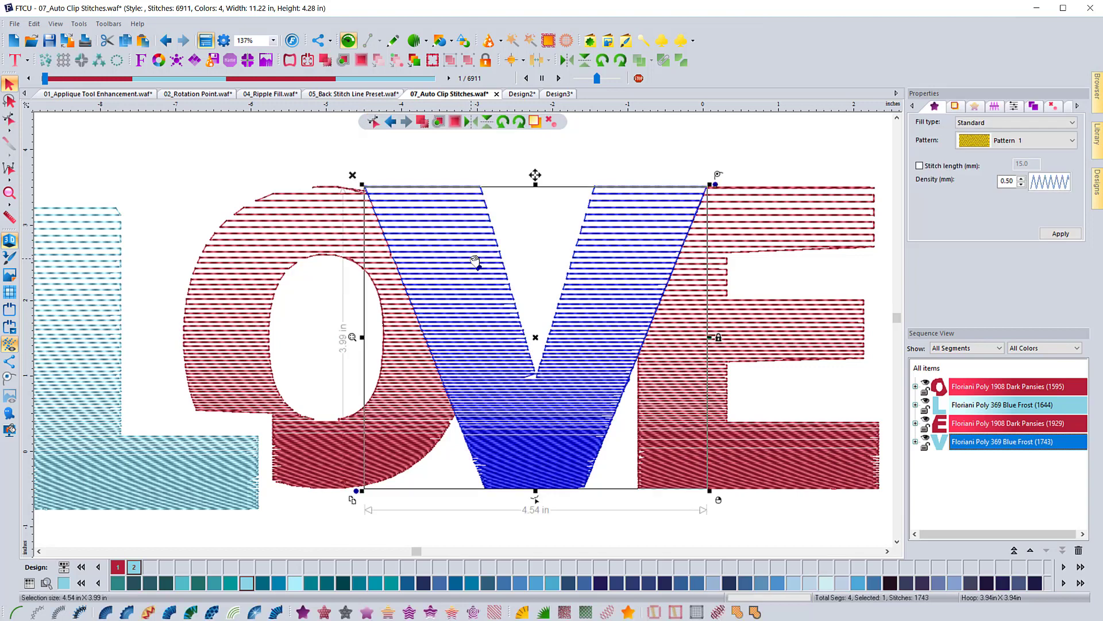
pyautogui.moveTo(474, 260); pyautogui.dragTo(481, 198)
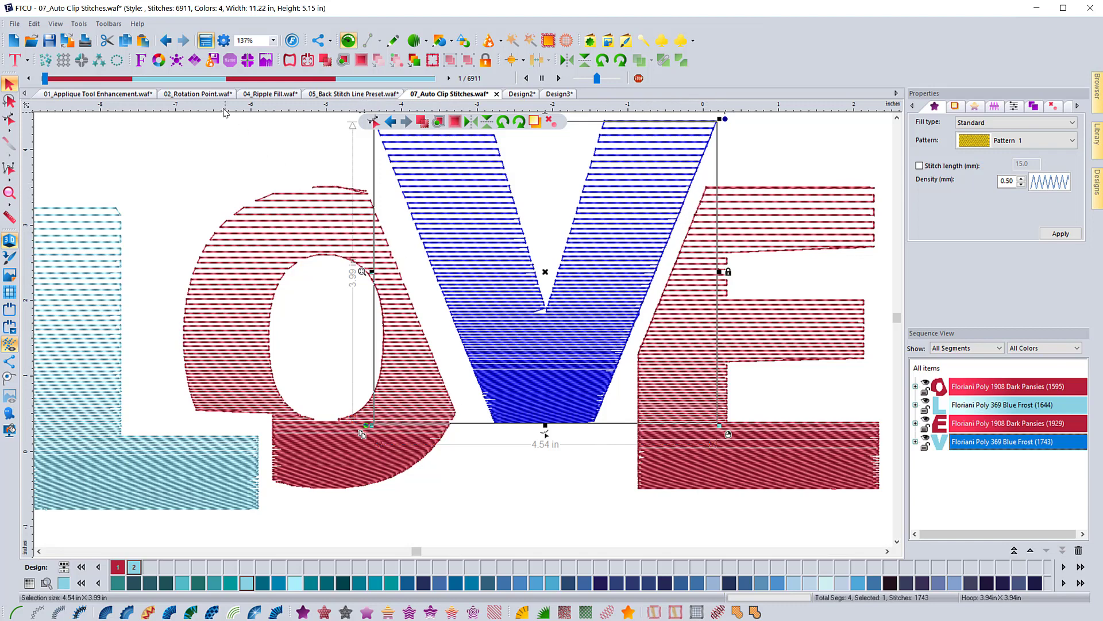
# Undo the last moves of the V and the L, and clear the selection.
pyautogui.click(168, 44)
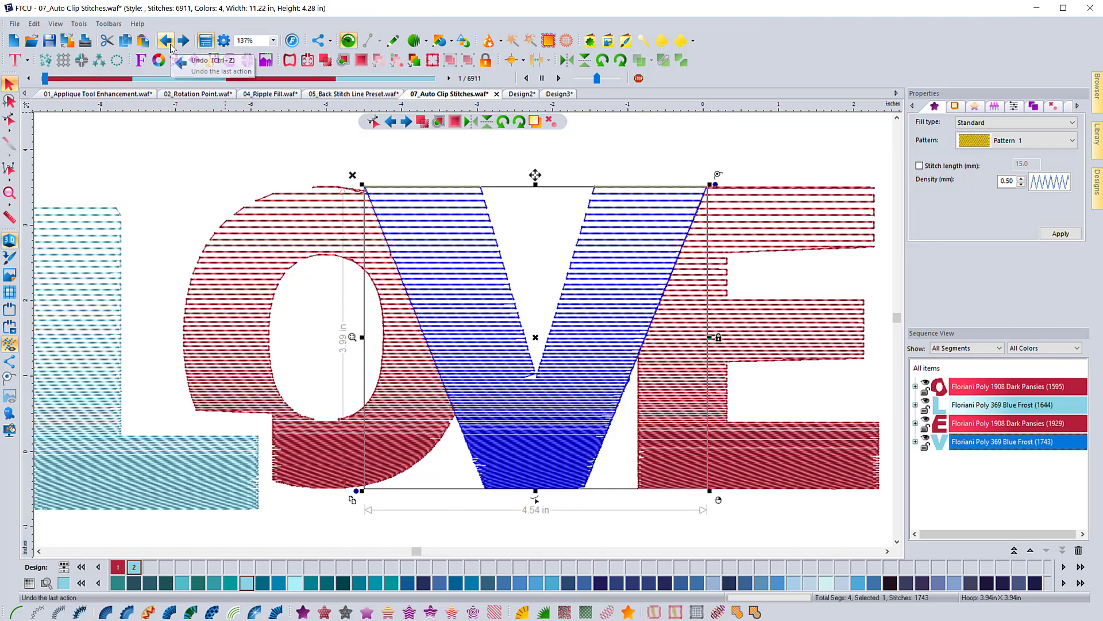
pyautogui.click(170, 45)
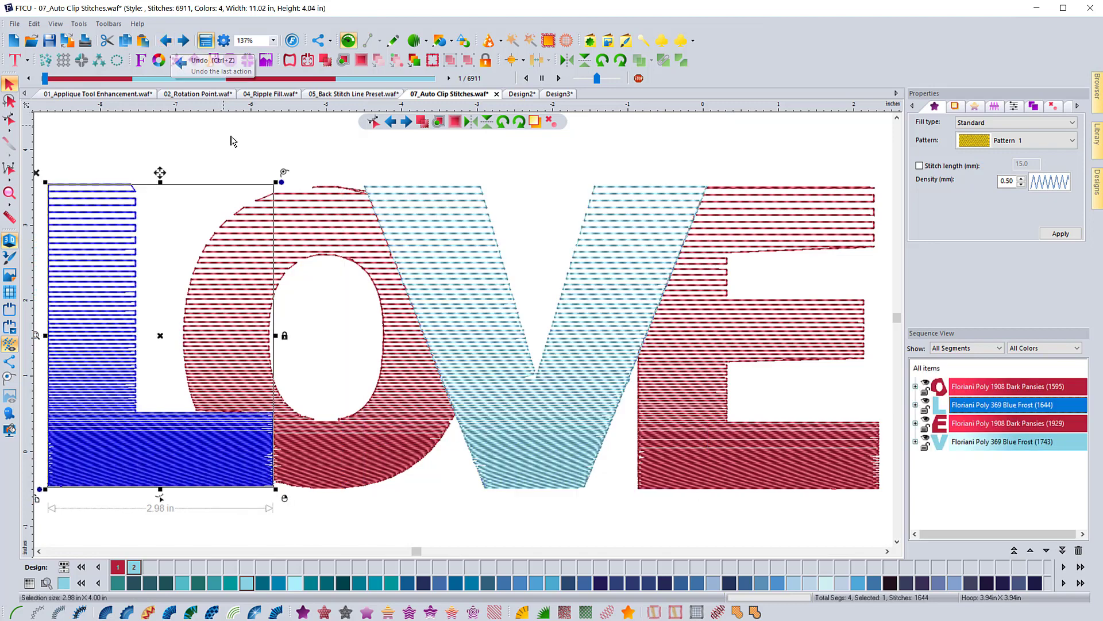
pyautogui.click(247, 161)
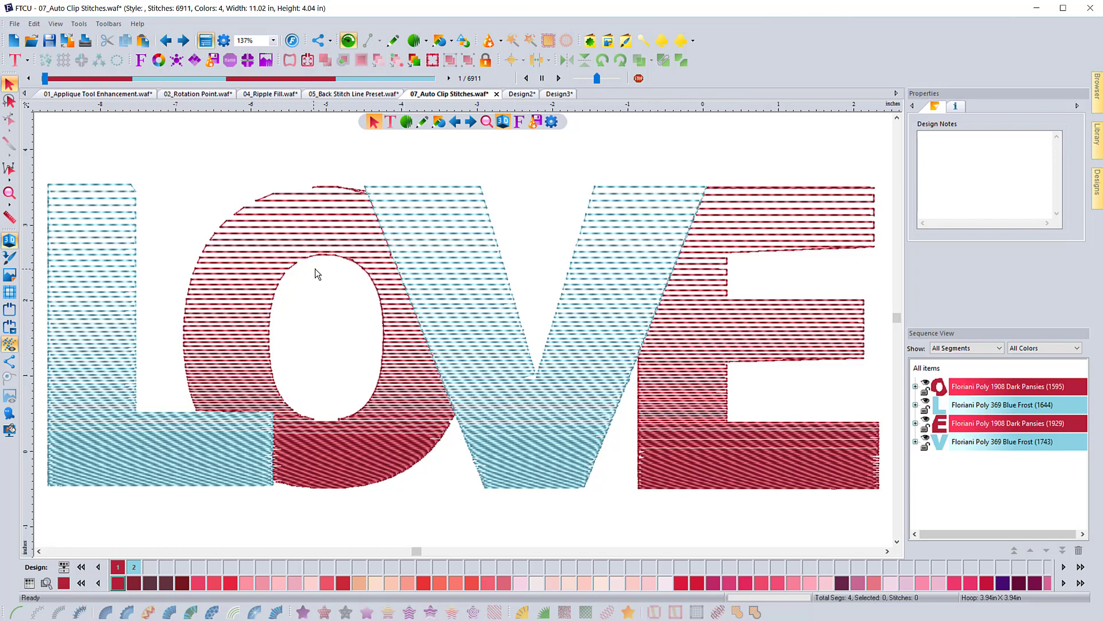
# Move the L slightly up and left and raise the V, leaving both offset from the O and E.
pyautogui.click(438, 271)
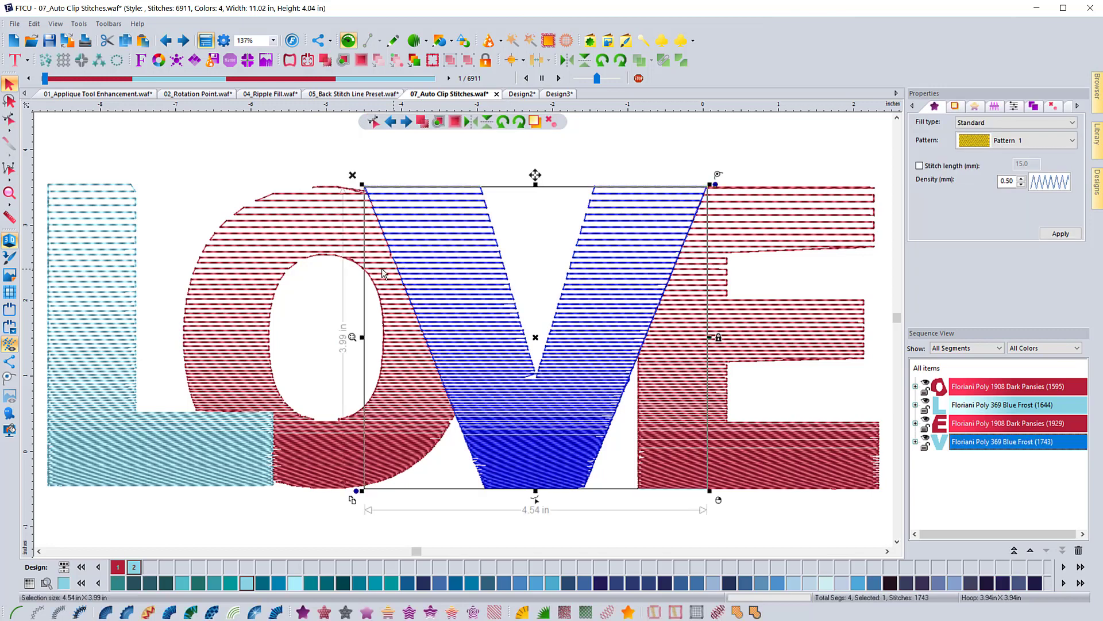
pyautogui.click(164, 338)
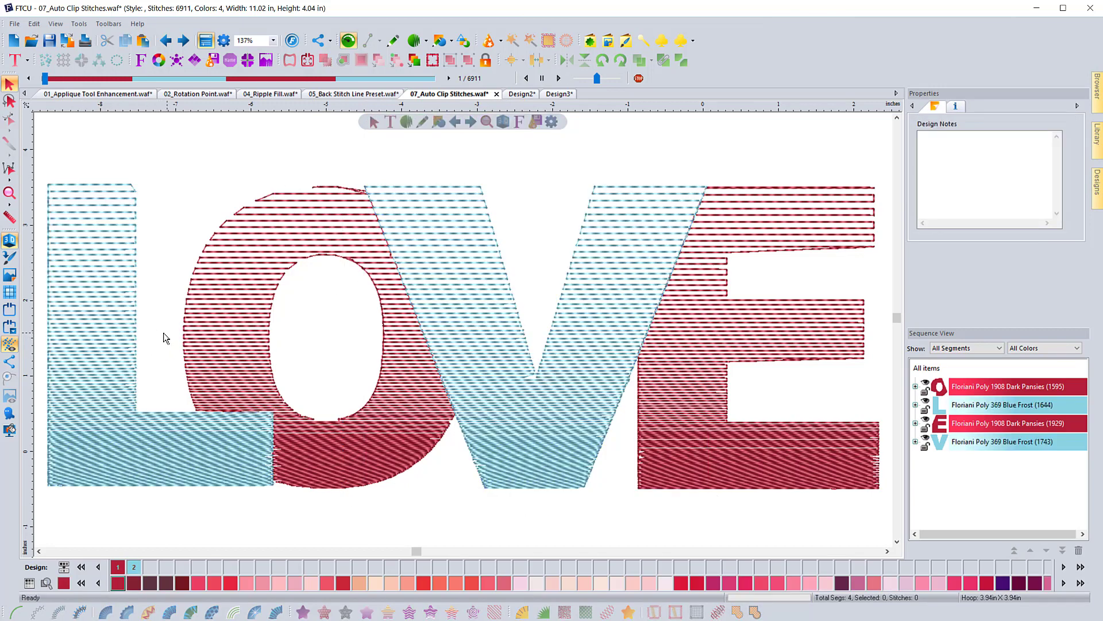
pyautogui.click(139, 336)
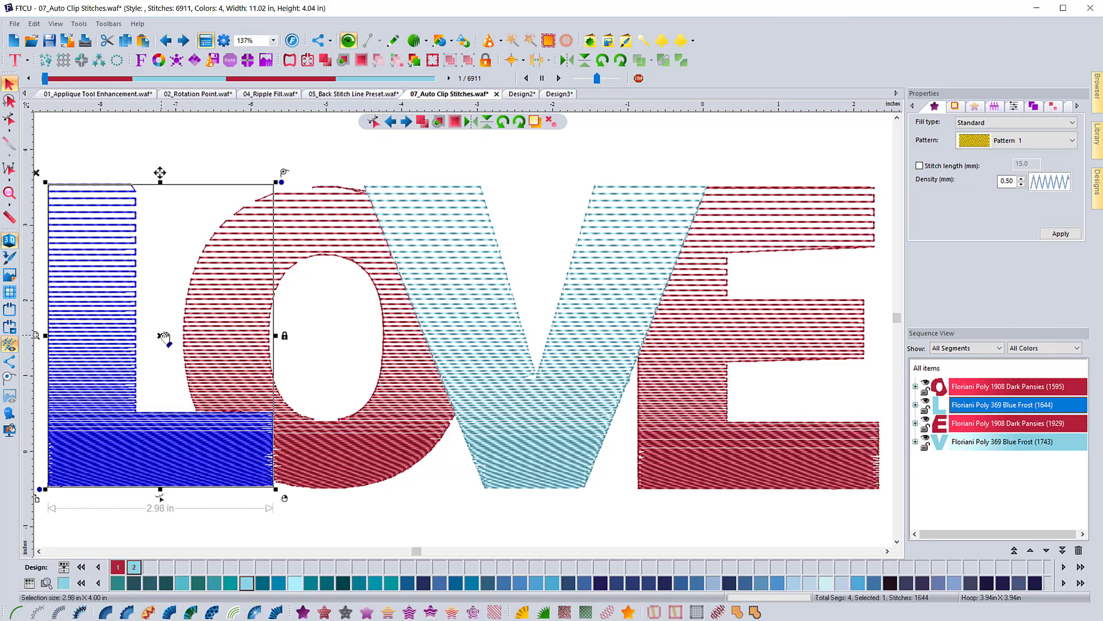
pyautogui.moveTo(165, 339); pyautogui.dragTo(154, 301)
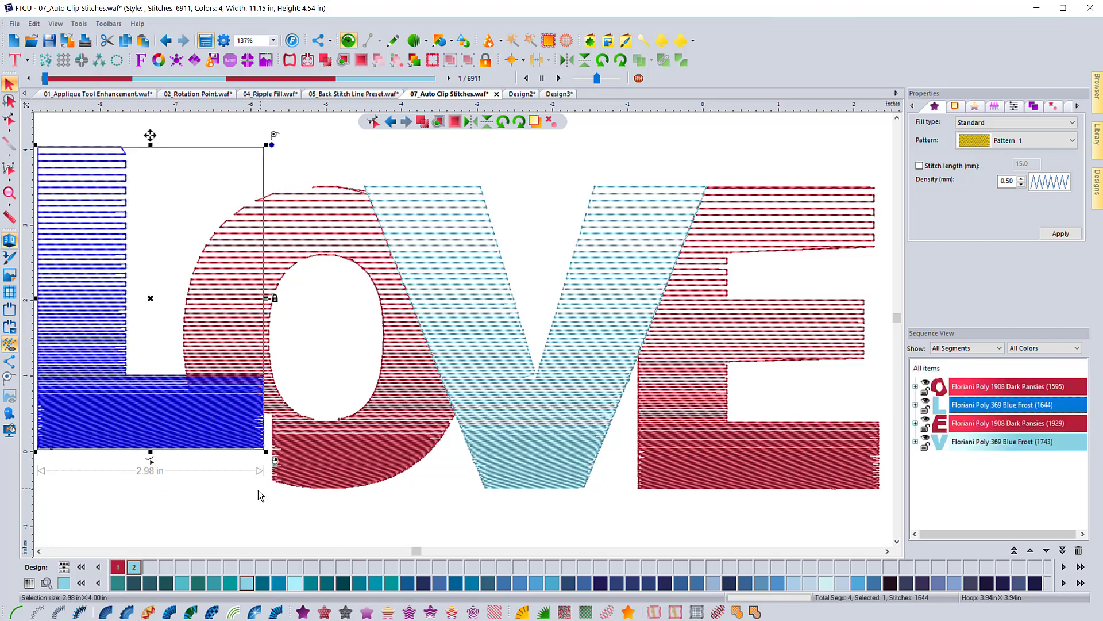
pyautogui.click(532, 363)
pyautogui.moveTo(537, 339); pyautogui.dragTo(540, 294)
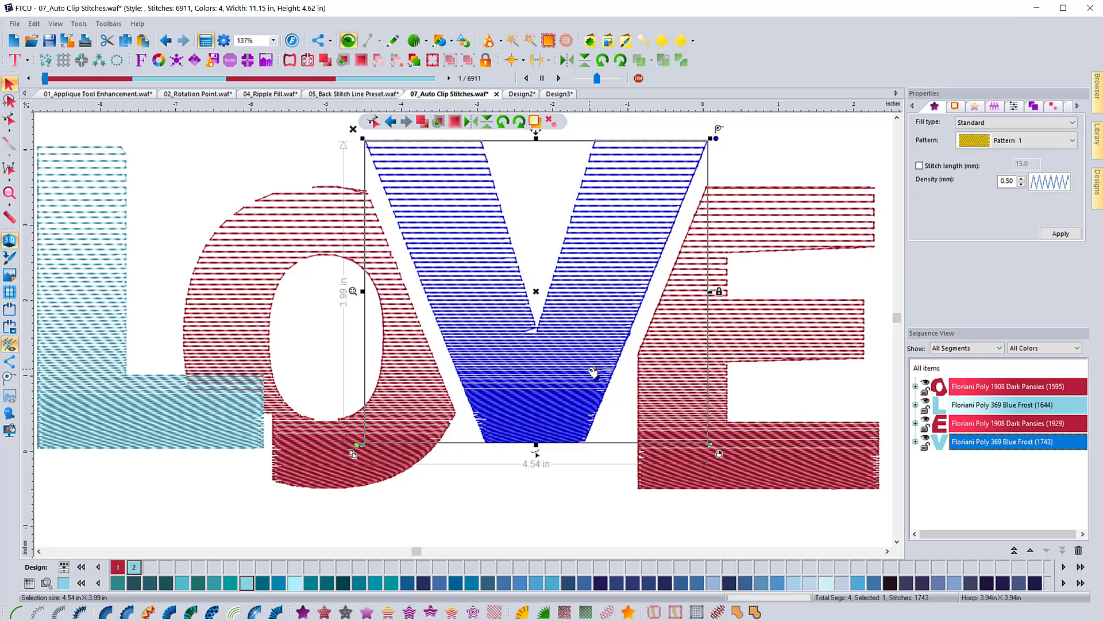
pyautogui.click(565, 503)
# Reapply clipping of overlapped stitches in segments below to all the letters in their shifted positions.
pyautogui.scroll(-2, 565, 502)
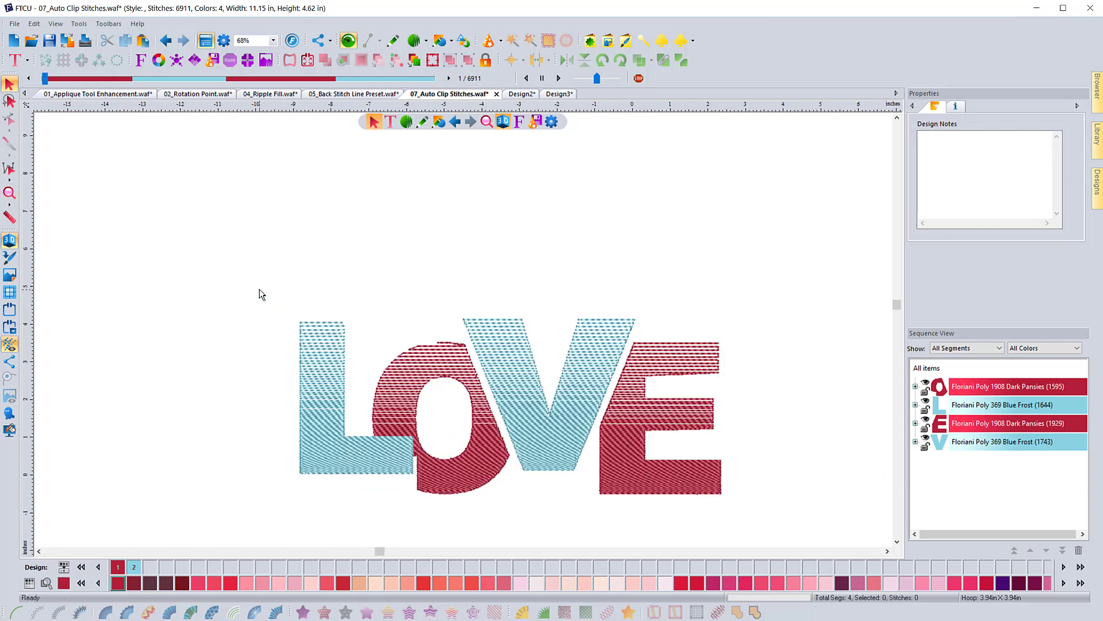
pyautogui.moveTo(259, 294); pyautogui.dragTo(777, 520)
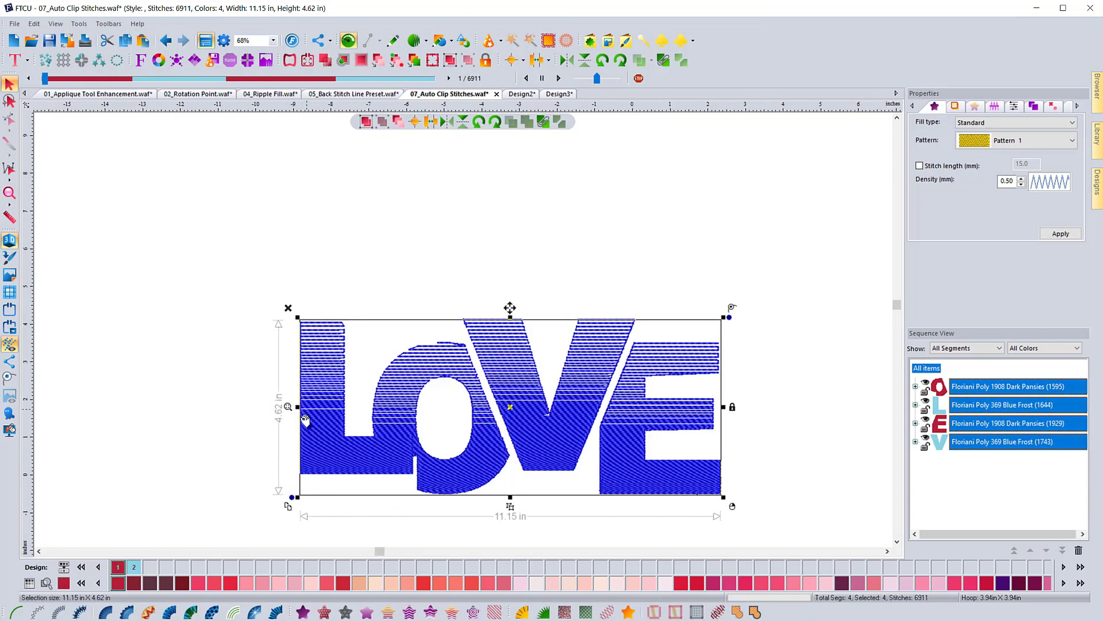
pyautogui.click(1034, 107)
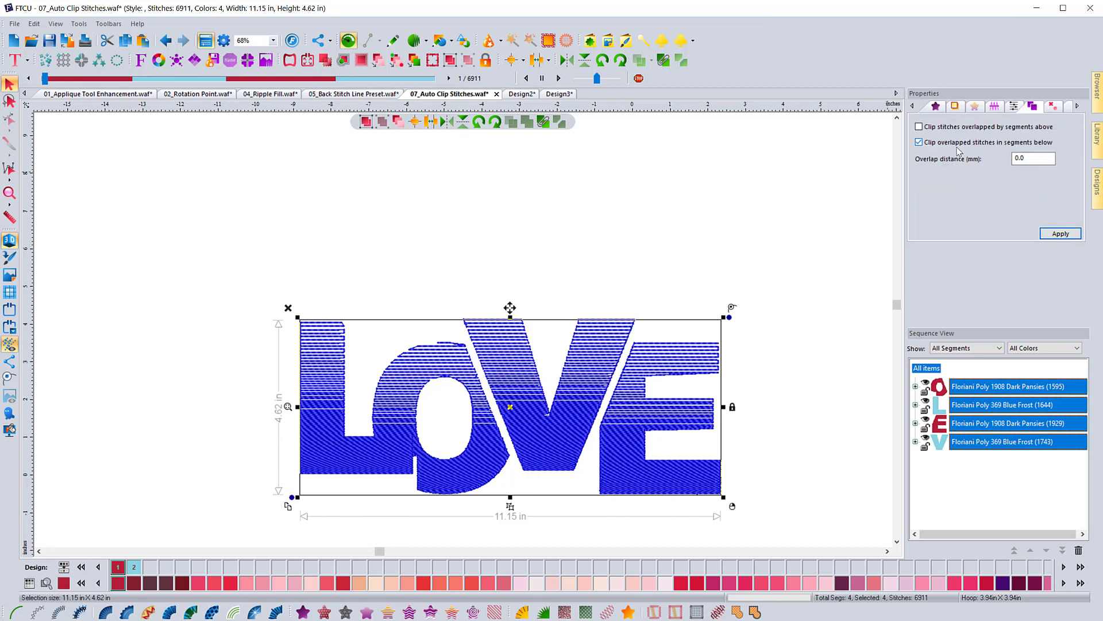
pyautogui.click(1060, 233)
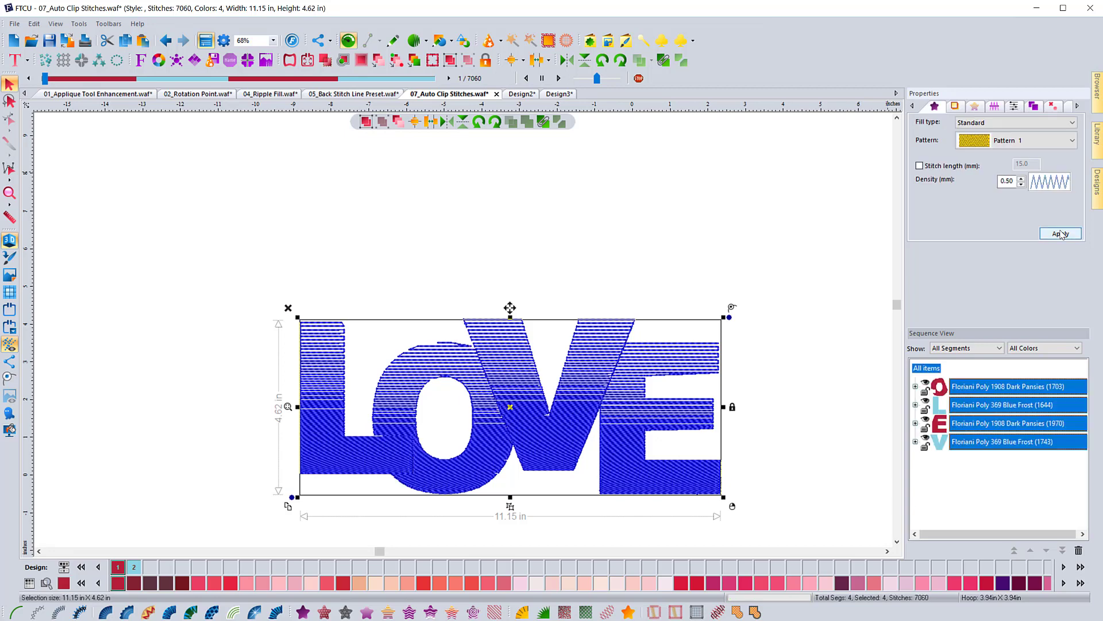
pyautogui.click(524, 208)
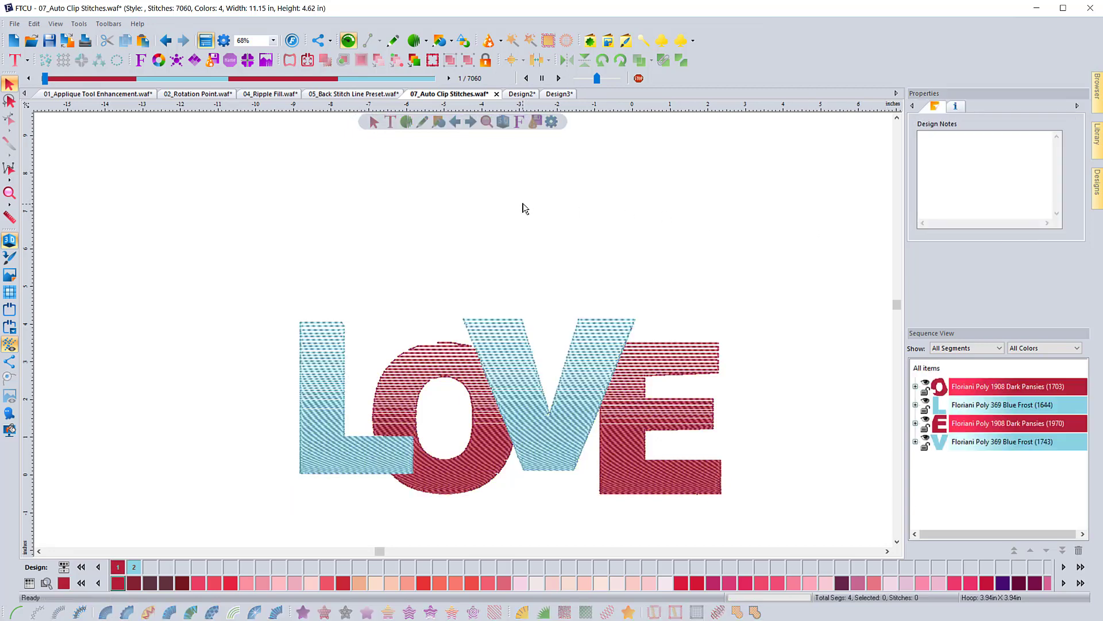
# Try moving the L left until it is clear of the O, and undo the move.
pyautogui.click(339, 446)
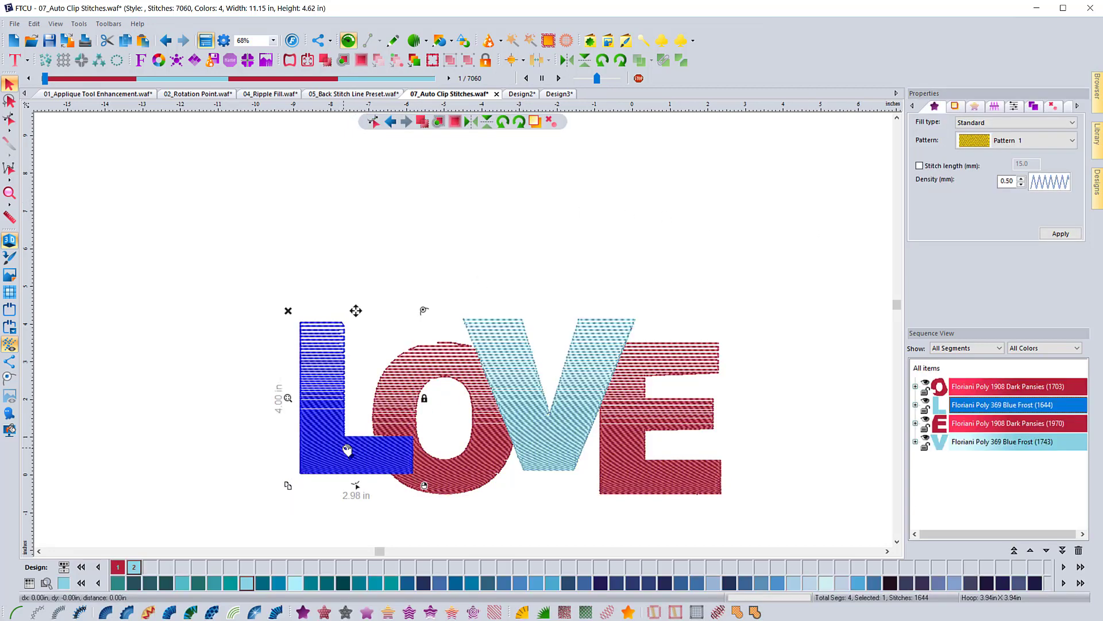
pyautogui.moveTo(347, 450); pyautogui.dragTo(293, 450)
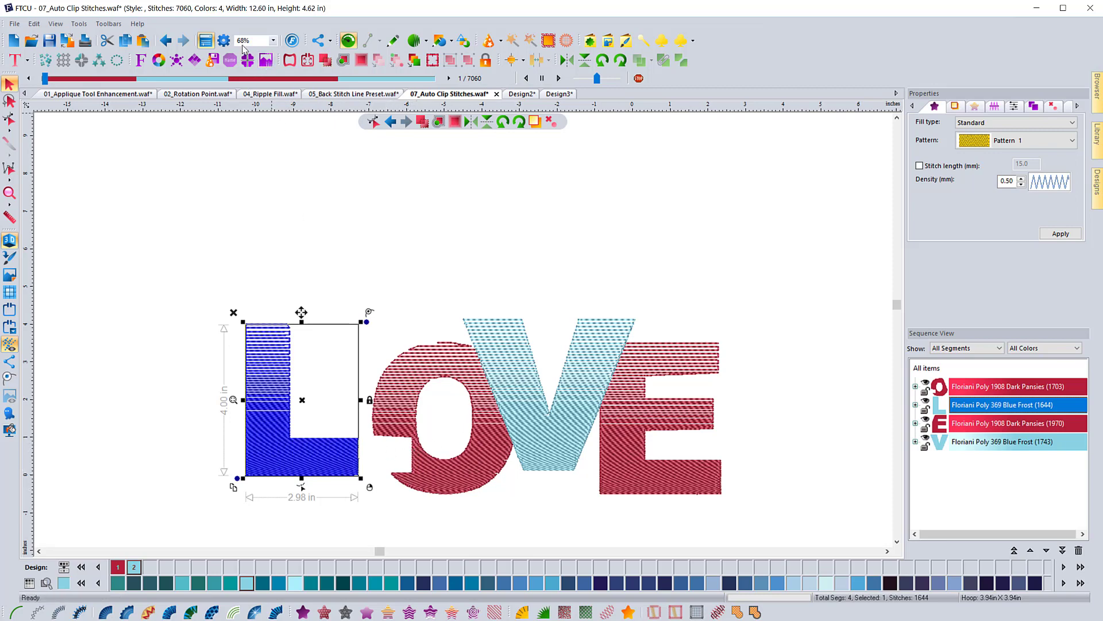
pyautogui.click(165, 40)
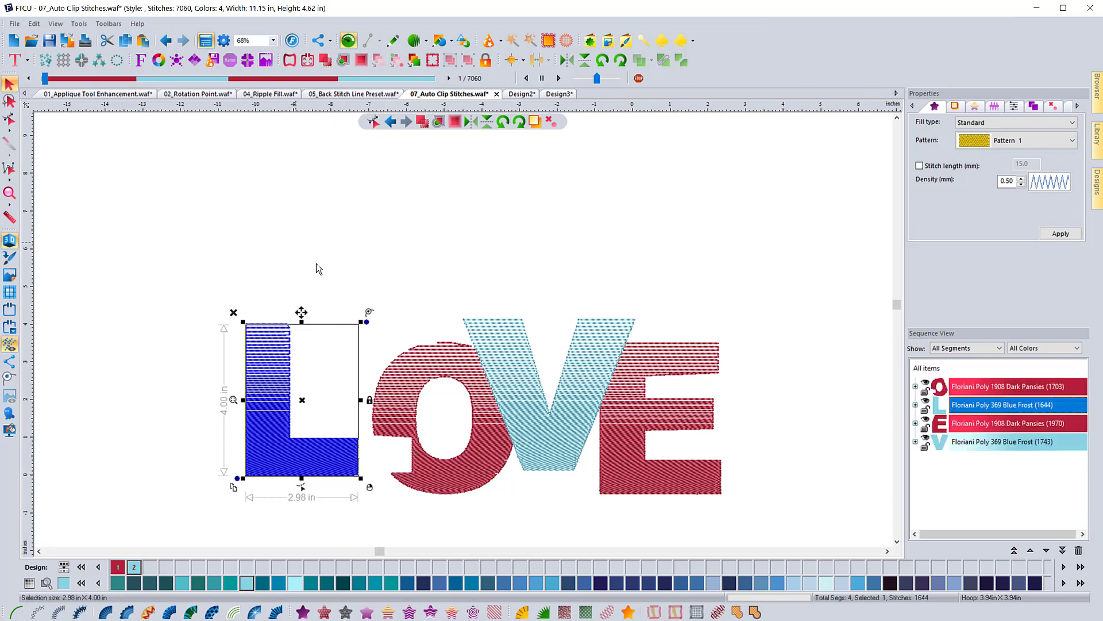
pyautogui.click(345, 278)
# Undo the second clipping, the moves of the V and L, and the original clipping on the whole design.
pyautogui.click(9, 192)
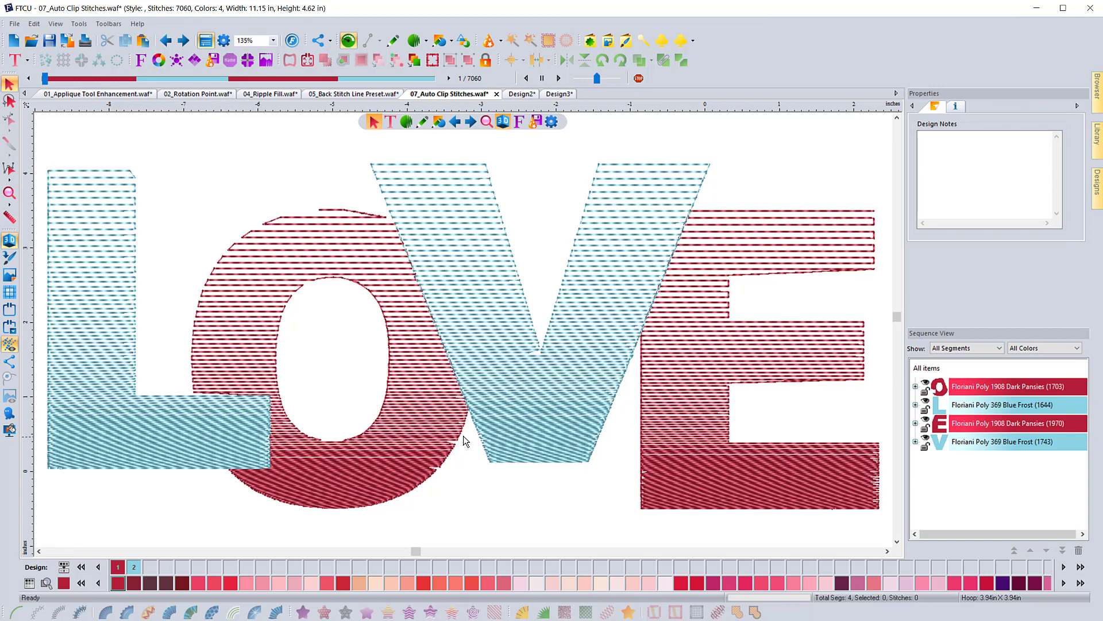
pyautogui.click(166, 40)
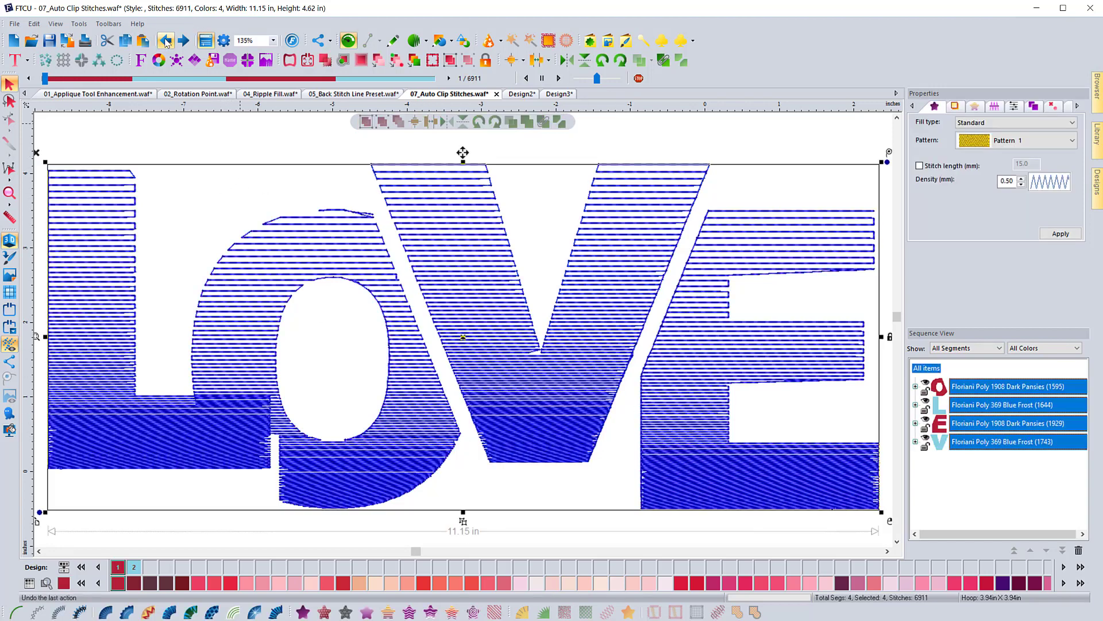
pyautogui.click(167, 41)
pyautogui.click(166, 41)
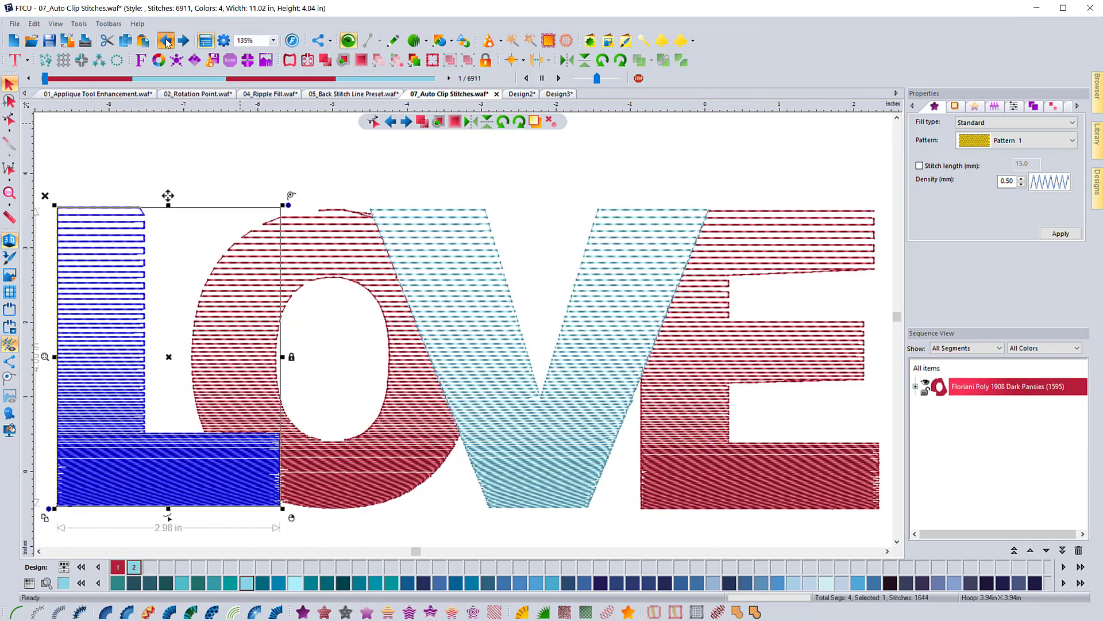
pyautogui.click(167, 41)
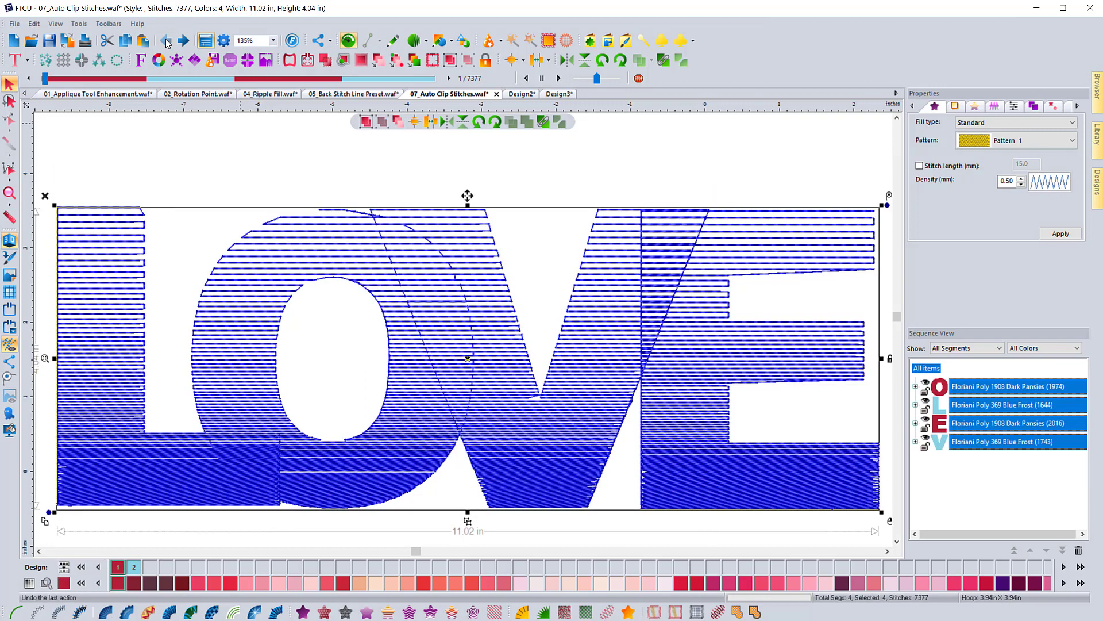
pyautogui.click(181, 153)
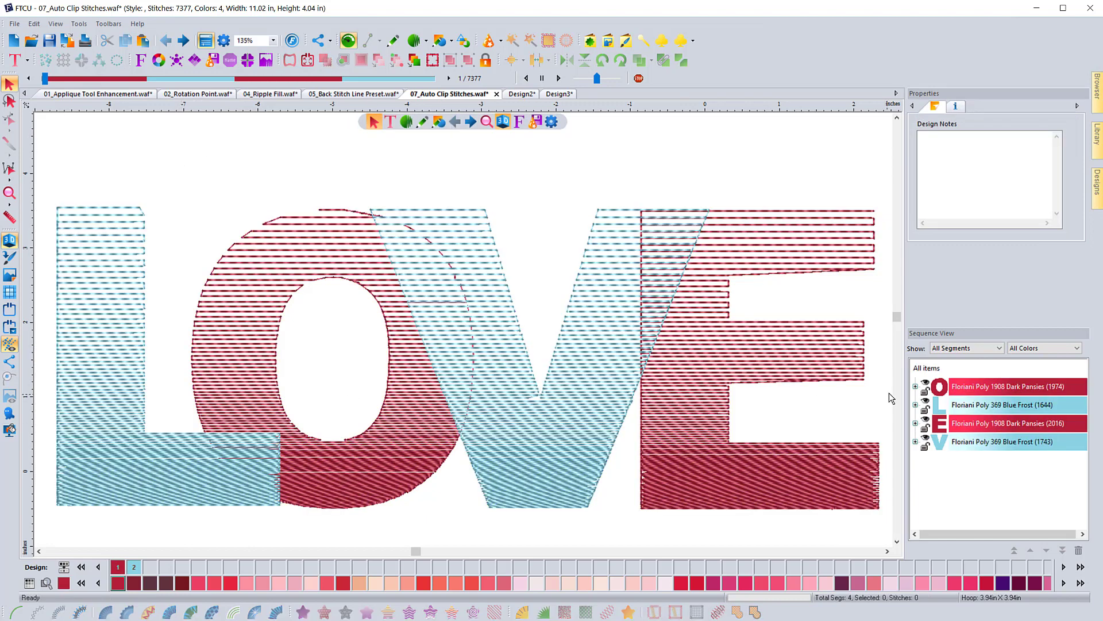
# Convert all four LOVE letters from stitch fills to plain outlines without stitches.
pyautogui.click(926, 368)
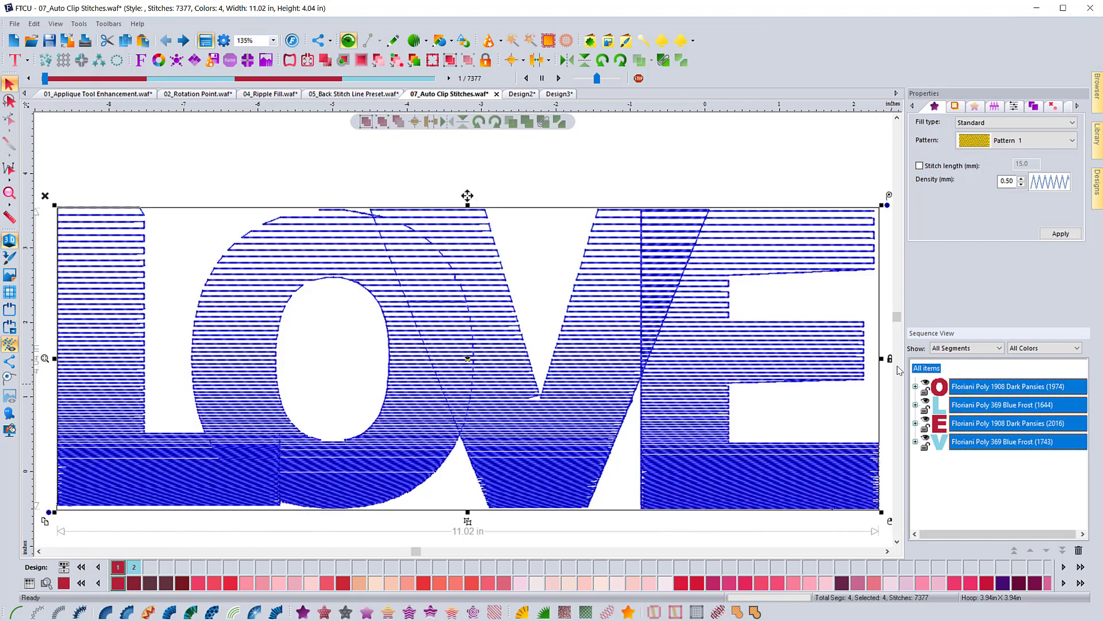
pyautogui.click(628, 612)
pyautogui.click(296, 189)
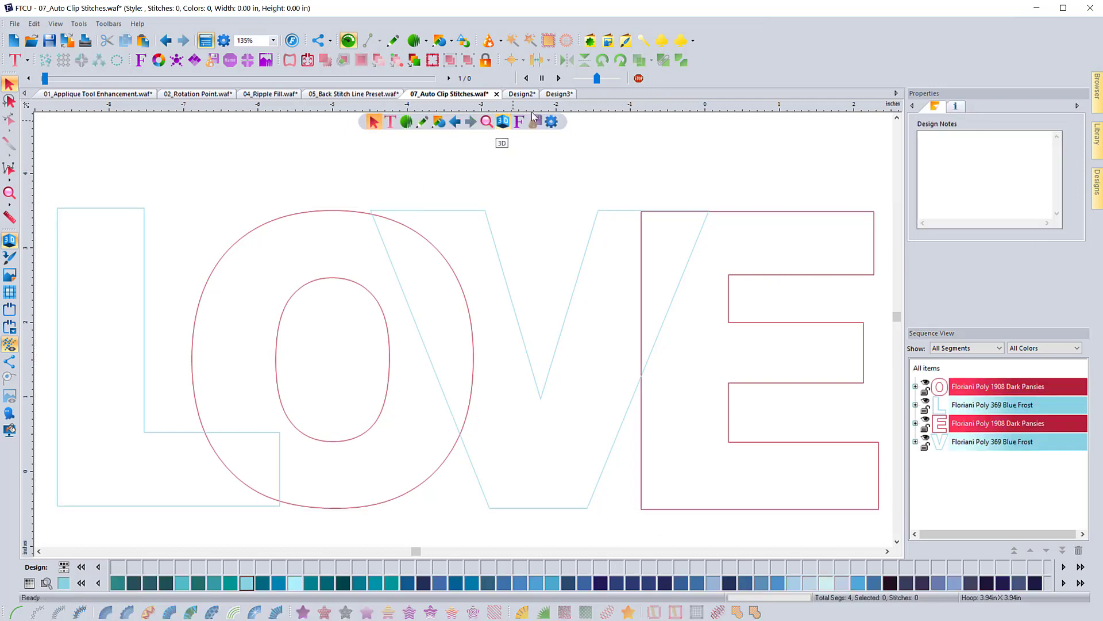
# Browse the Easy Art folder of the custom shapes library, and close the library without inserting a shape.
pyautogui.click(592, 44)
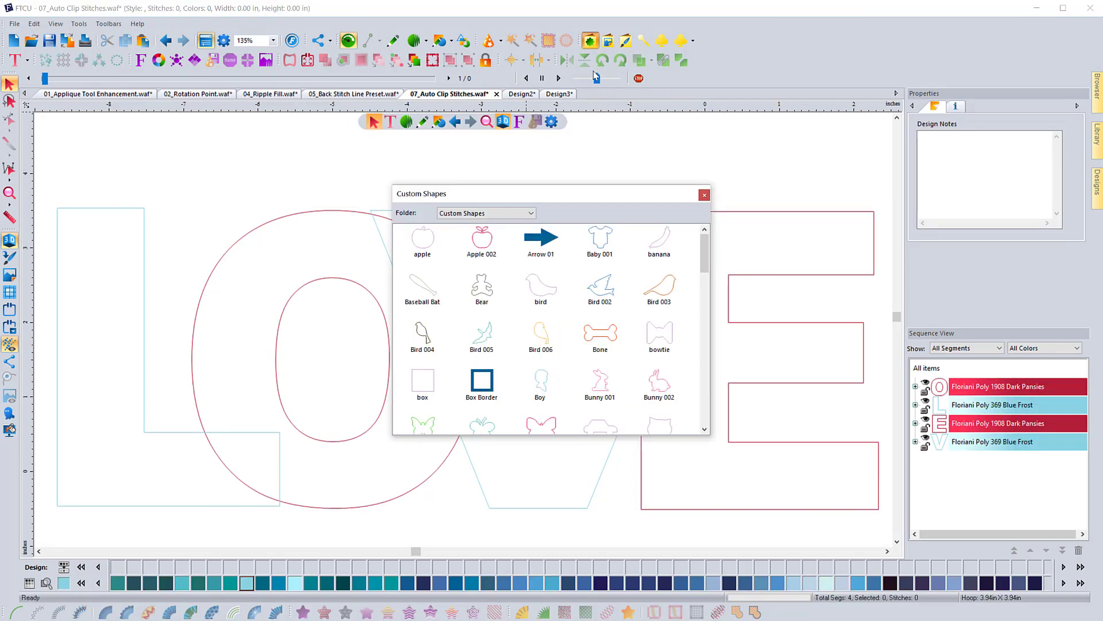
pyautogui.click(490, 214)
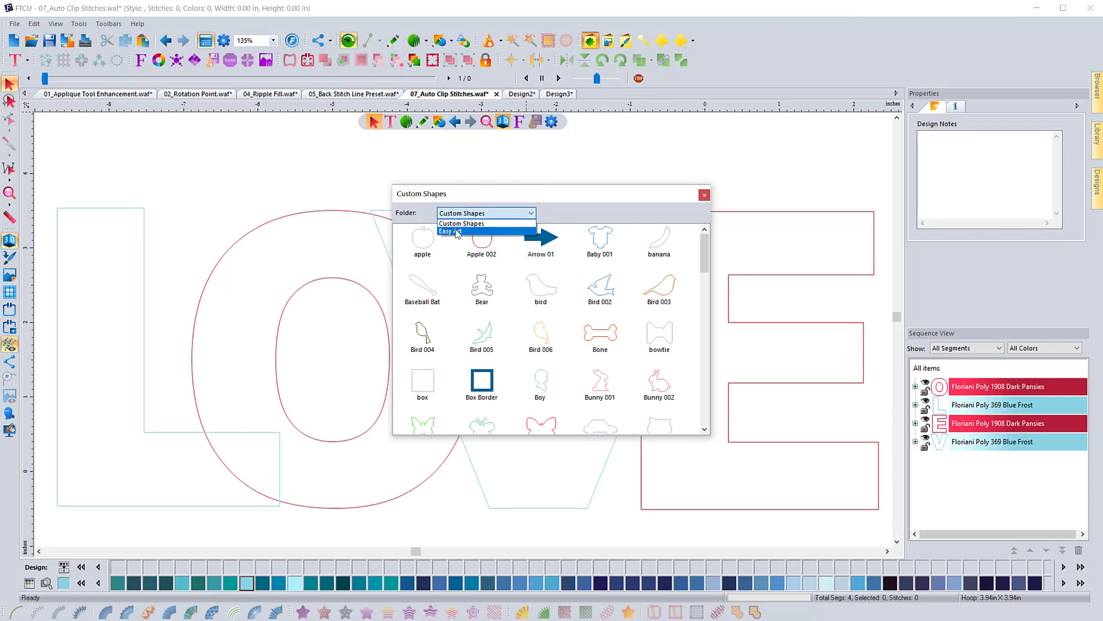
pyautogui.click(446, 232)
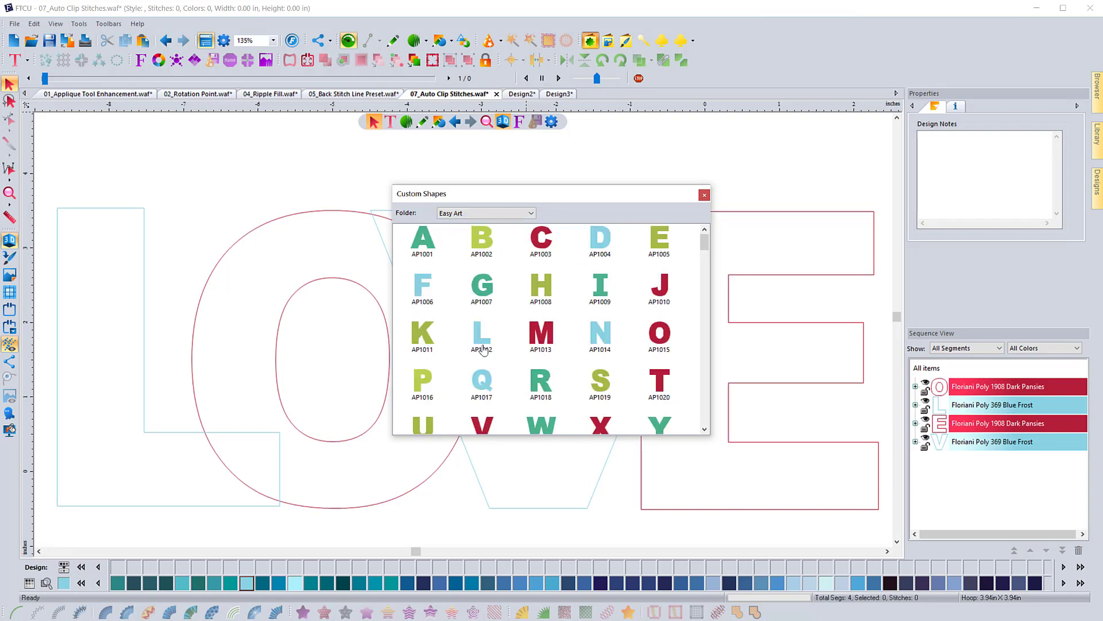
pyautogui.click(705, 196)
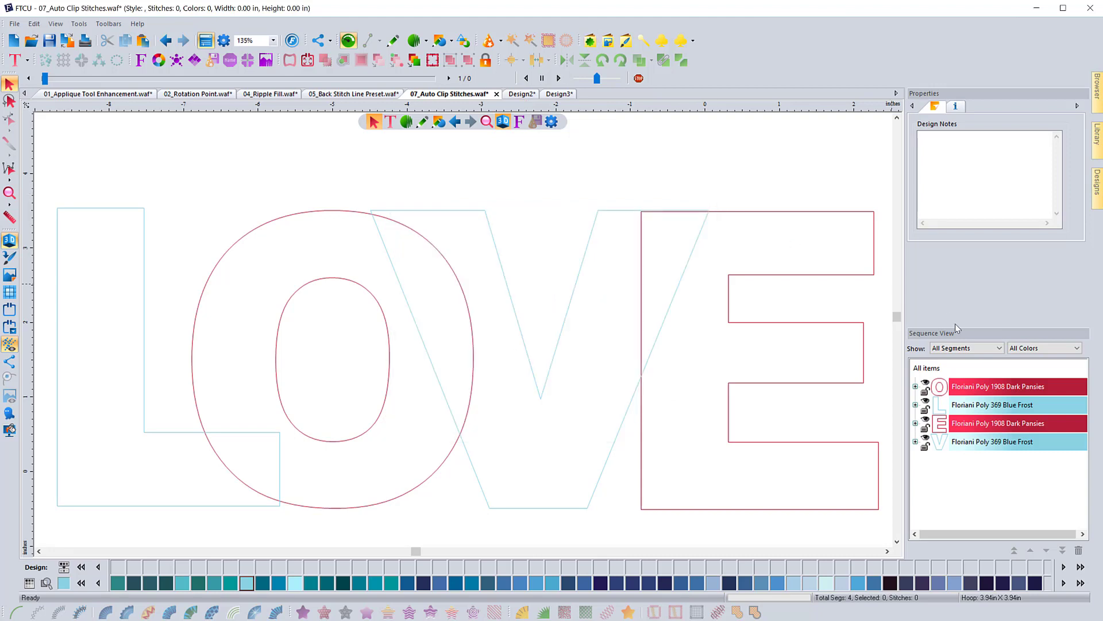
pyautogui.click(916, 387)
pyautogui.click(916, 386)
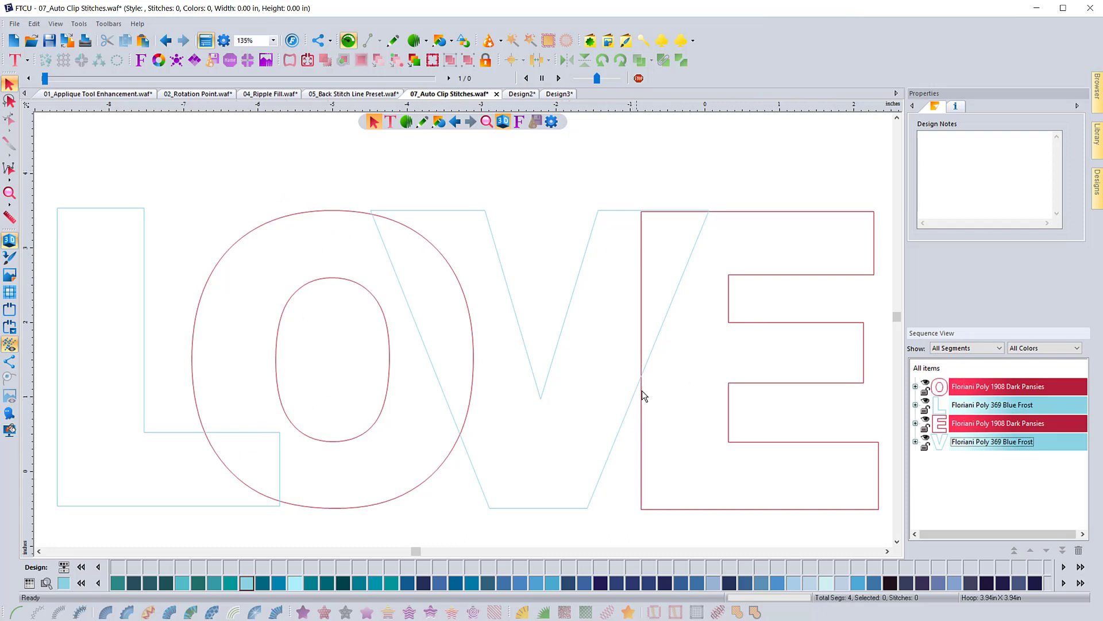
pyautogui.click(739, 176)
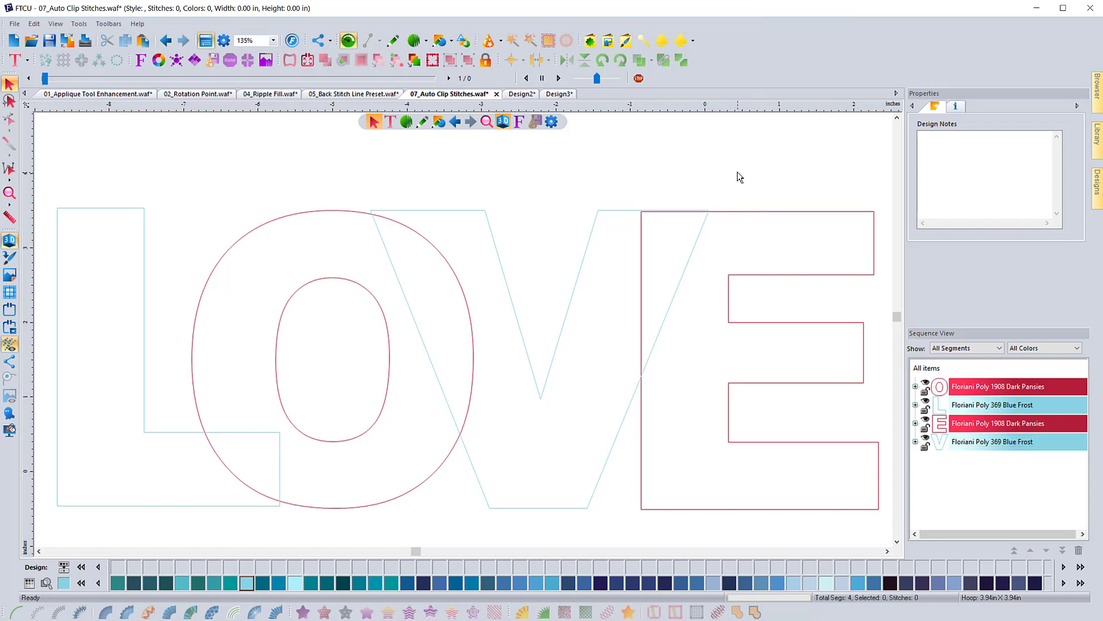
# Fill all four LOVE letters with a linear increasing gradient fill.
pyautogui.click(926, 371)
pyautogui.click(365, 612)
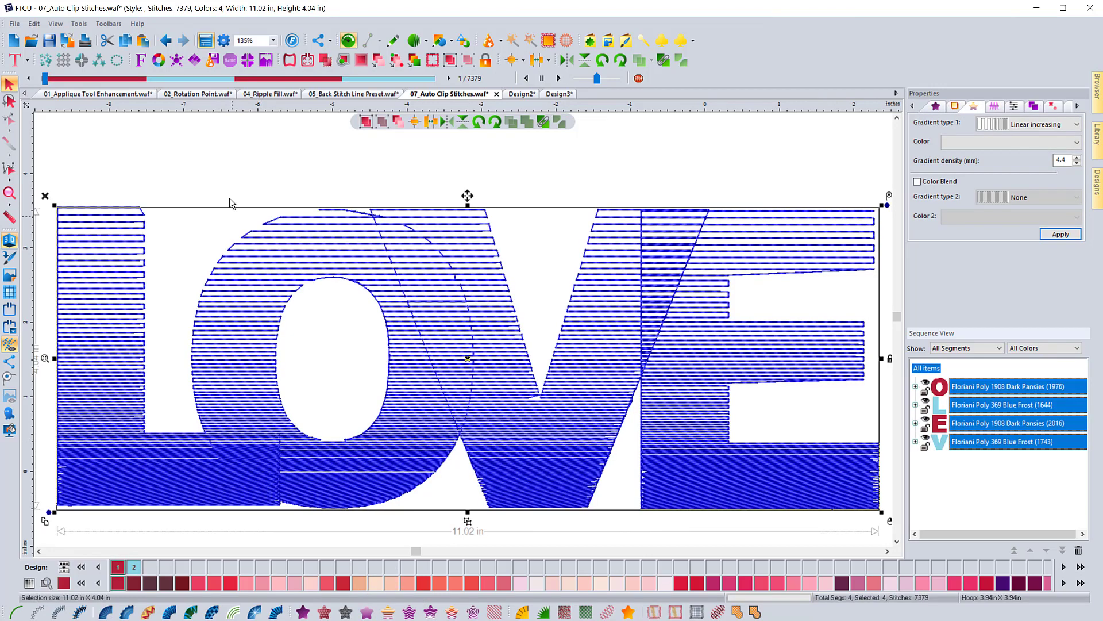
pyautogui.click(225, 178)
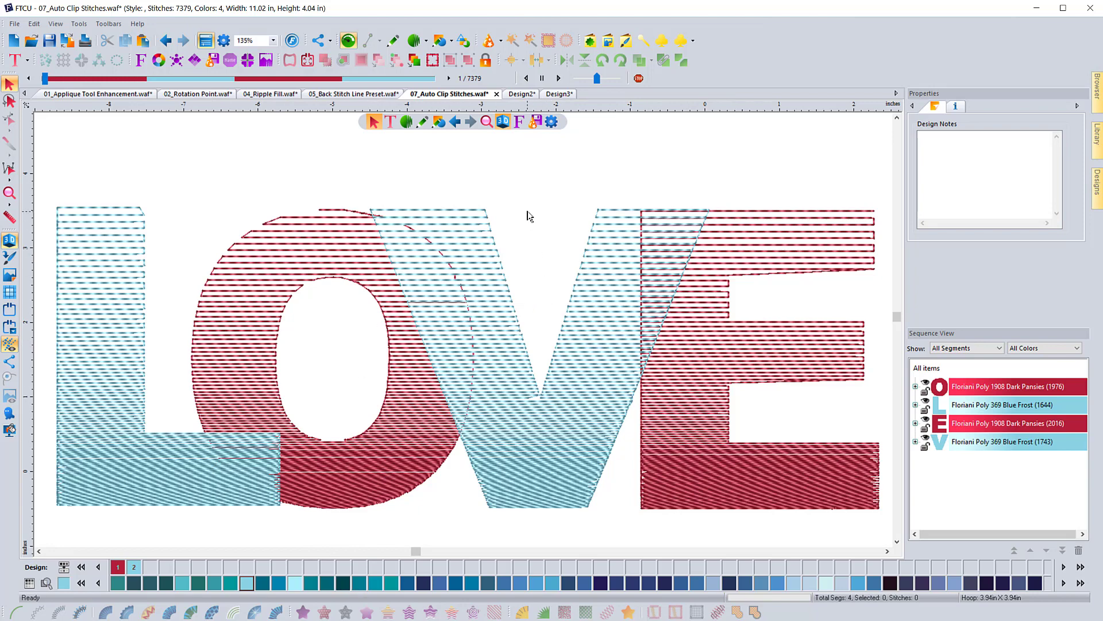
# Move the E about 0.5 in down and 0.4 in left so it overlaps more of the V.
pyautogui.moveTo(42, 168); pyautogui.dragTo(894, 538)
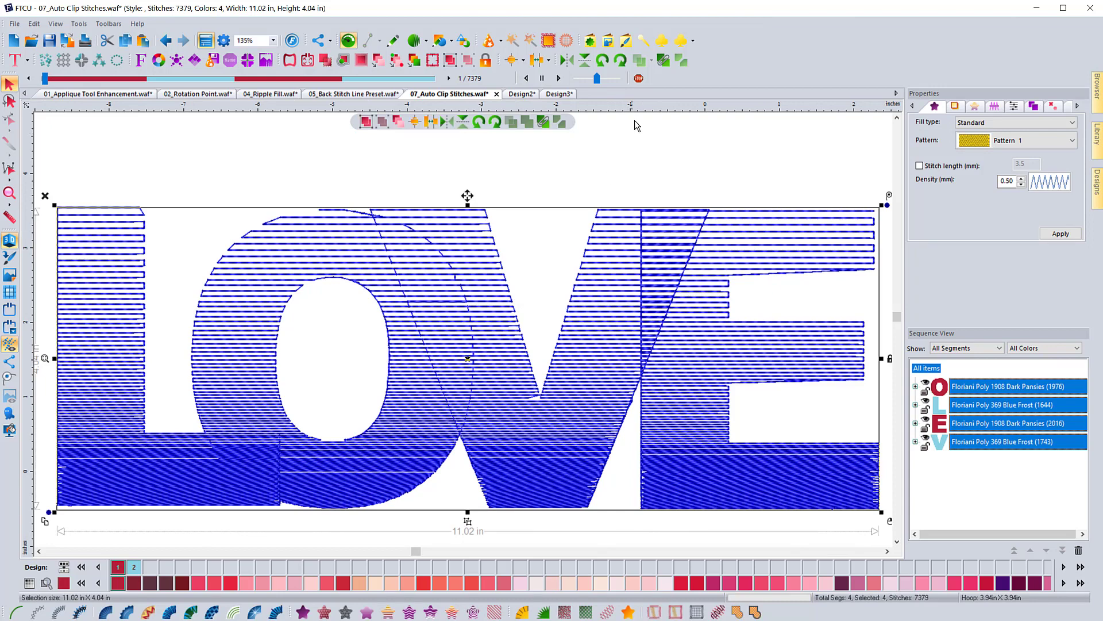
pyautogui.click(798, 309)
pyautogui.click(773, 350)
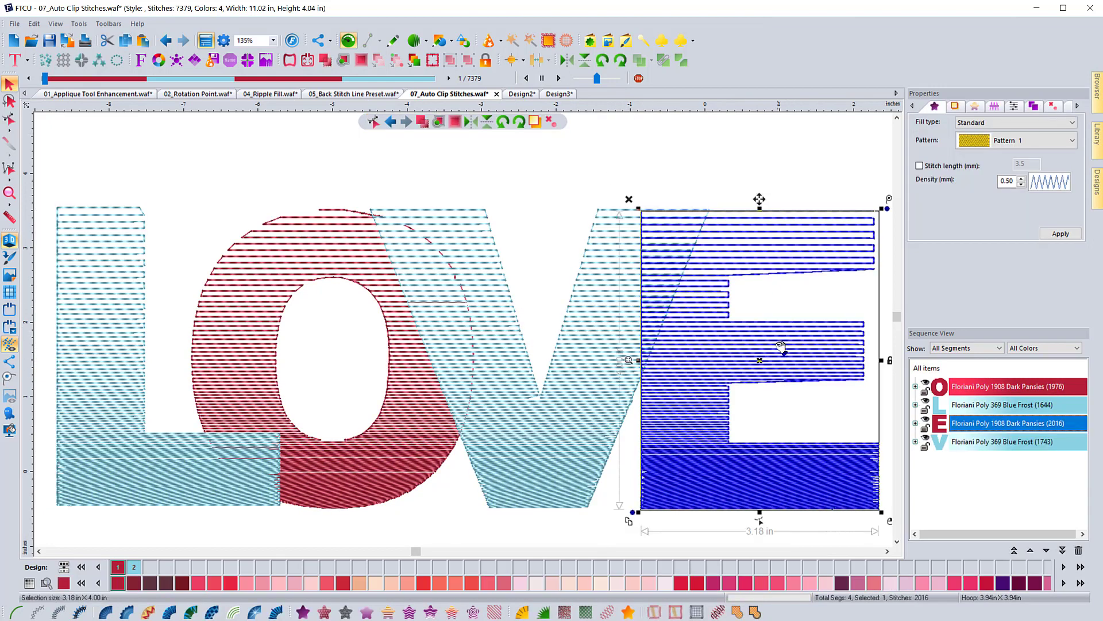
pyautogui.moveTo(761, 363); pyautogui.dragTo(729, 402)
# Move the O about 0.5 in up and 0.3 in left, keeping it overlapped with the L and V.
pyautogui.click(377, 442)
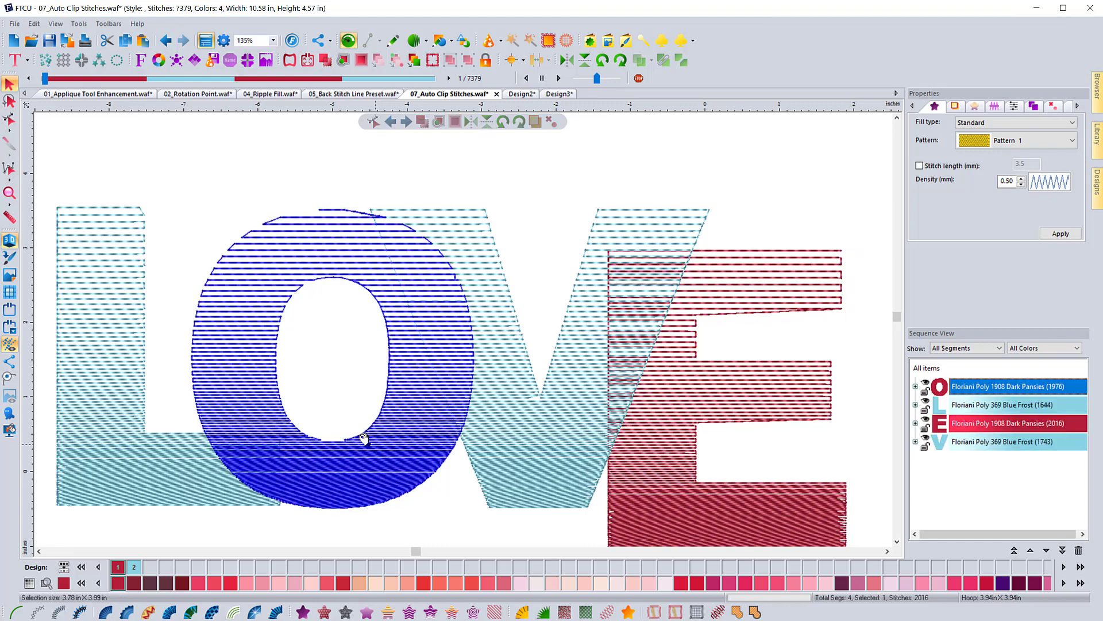
pyautogui.click(329, 359)
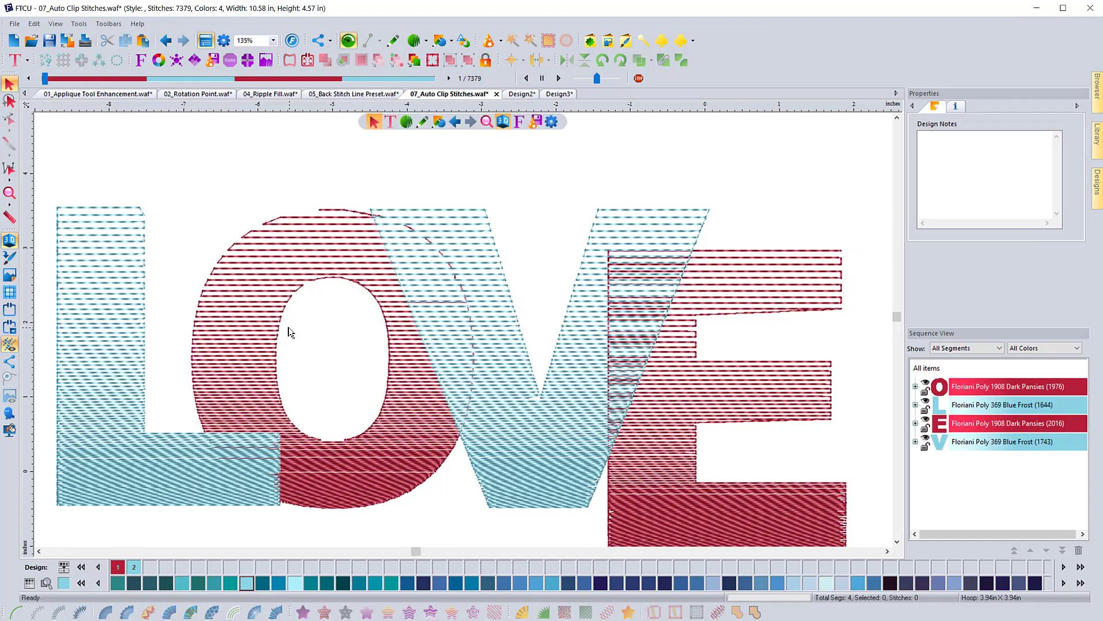
pyautogui.click(290, 330)
pyautogui.moveTo(330, 363); pyautogui.dragTo(313, 326)
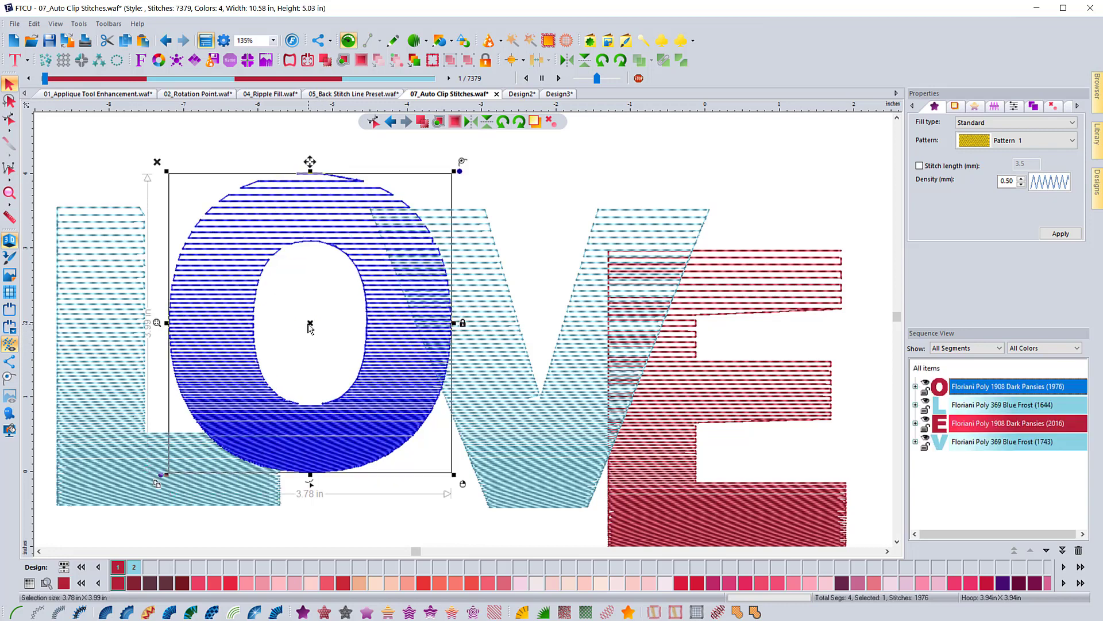
pyautogui.click(113, 166)
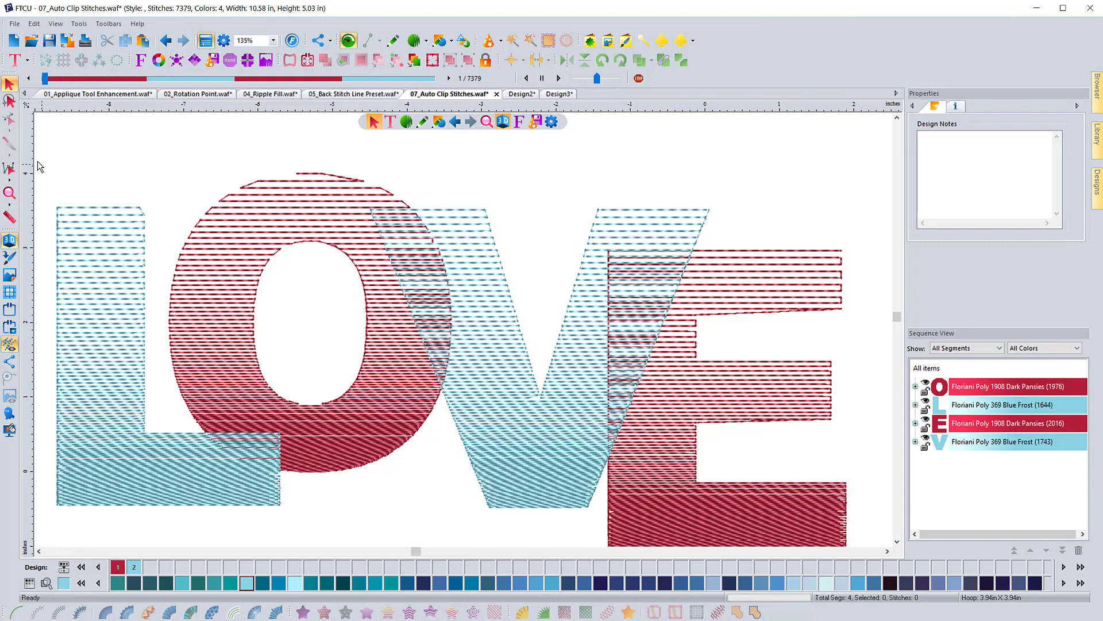
# Clip overlapped stitches in segments below on all four gradient-filled letters.
pyautogui.moveTo(41, 133); pyautogui.dragTo(887, 557)
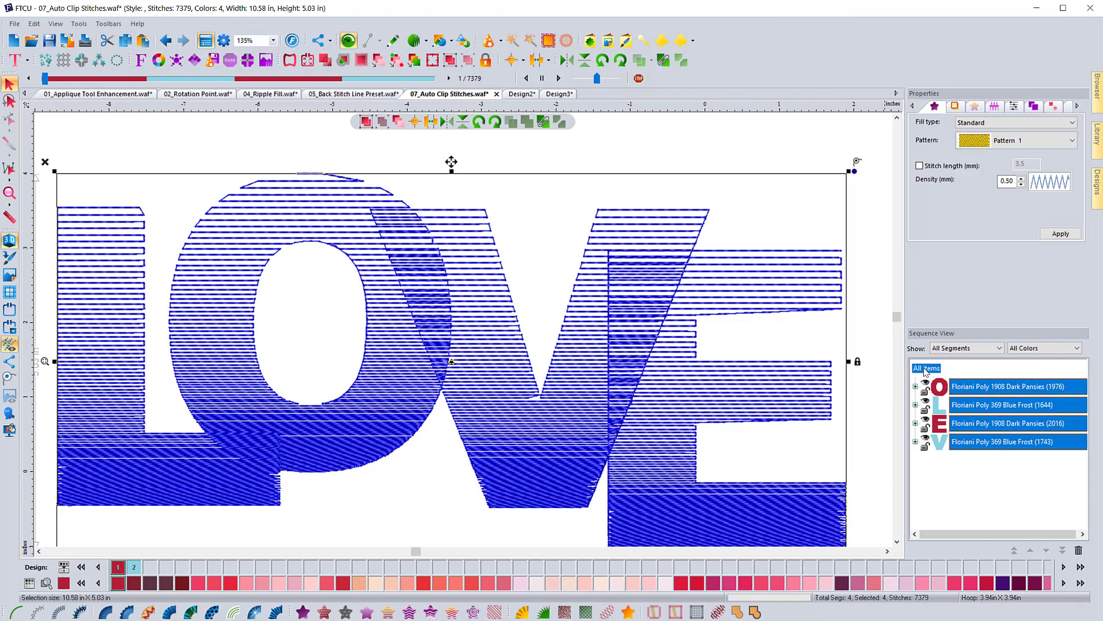
pyautogui.click(1033, 107)
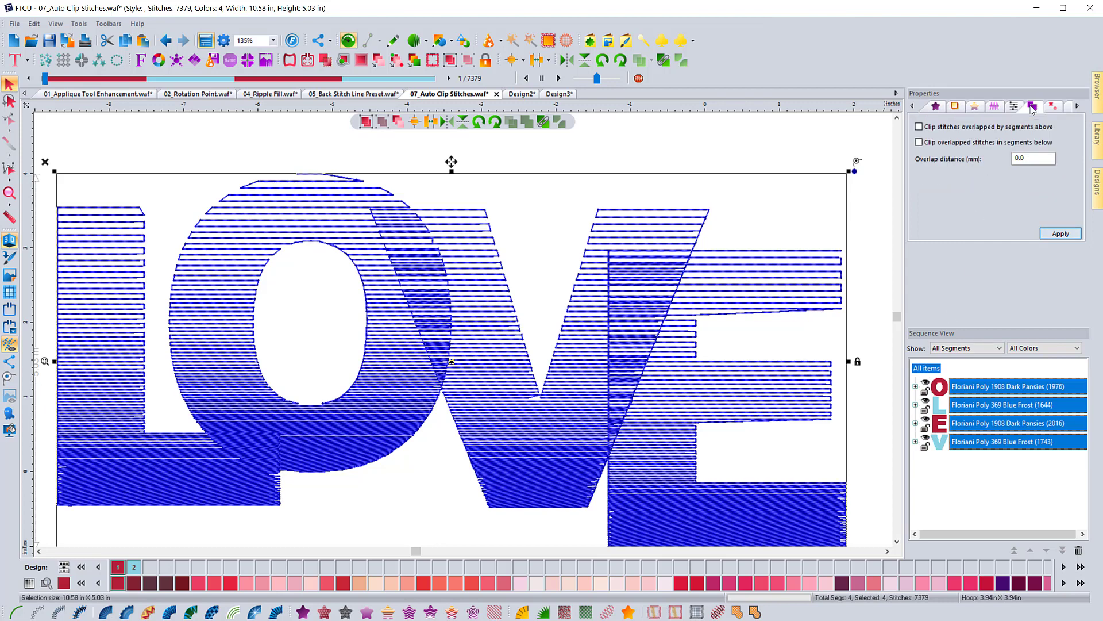
pyautogui.click(921, 143)
pyautogui.click(1069, 235)
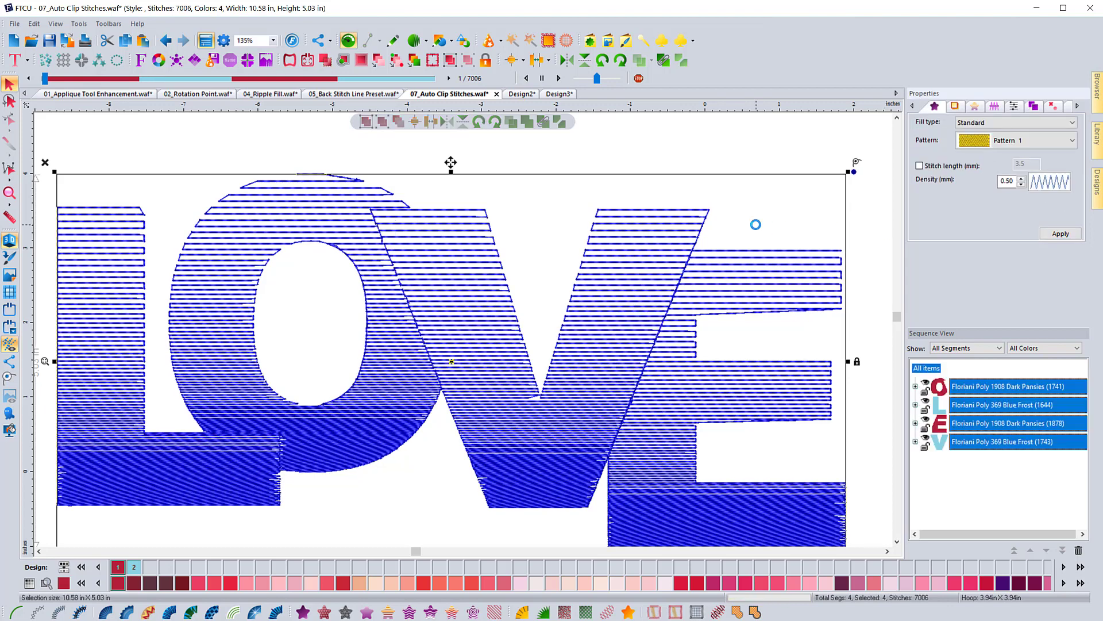
pyautogui.click(642, 160)
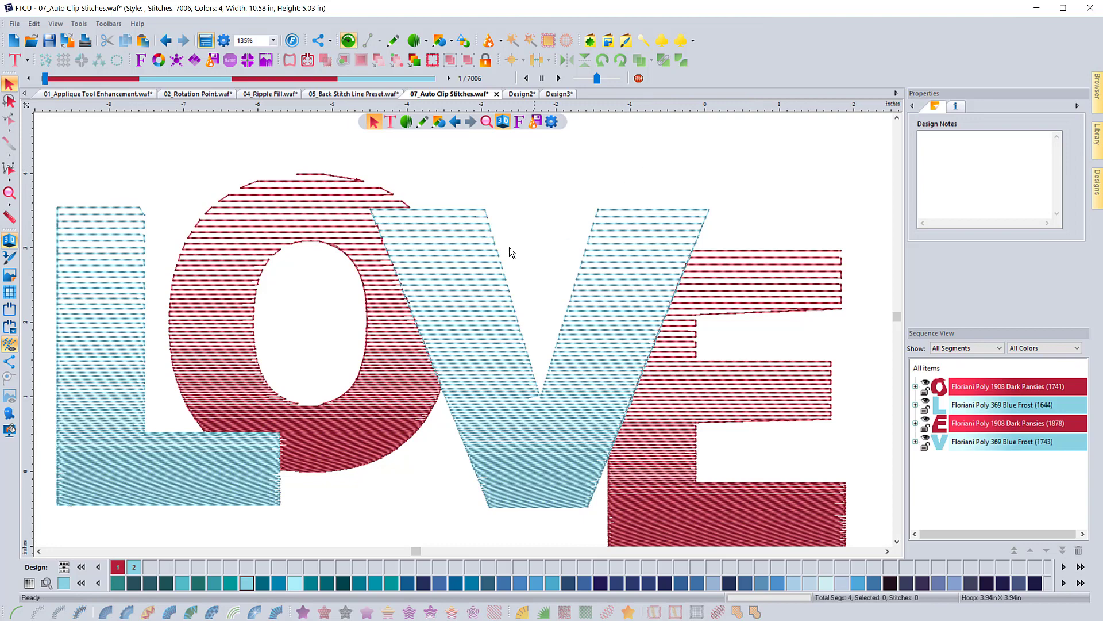
# Undo the clipping of the gradient-filled letters, and convert all four letters to Standard Fill.
pyautogui.moveTo(43, 153); pyautogui.dragTo(856, 556)
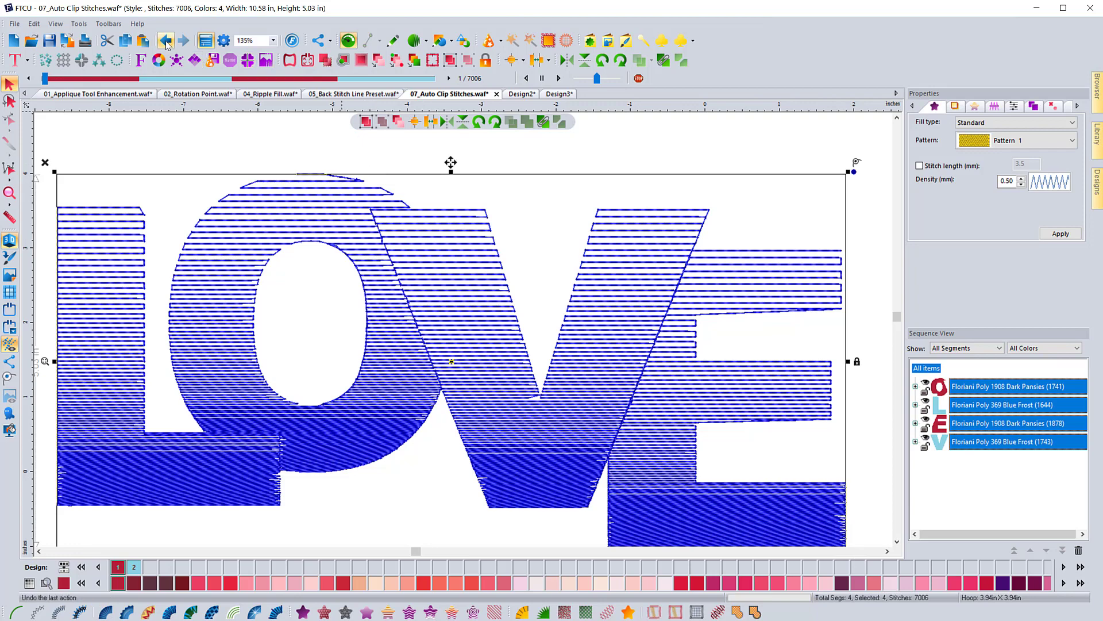
pyautogui.click(166, 41)
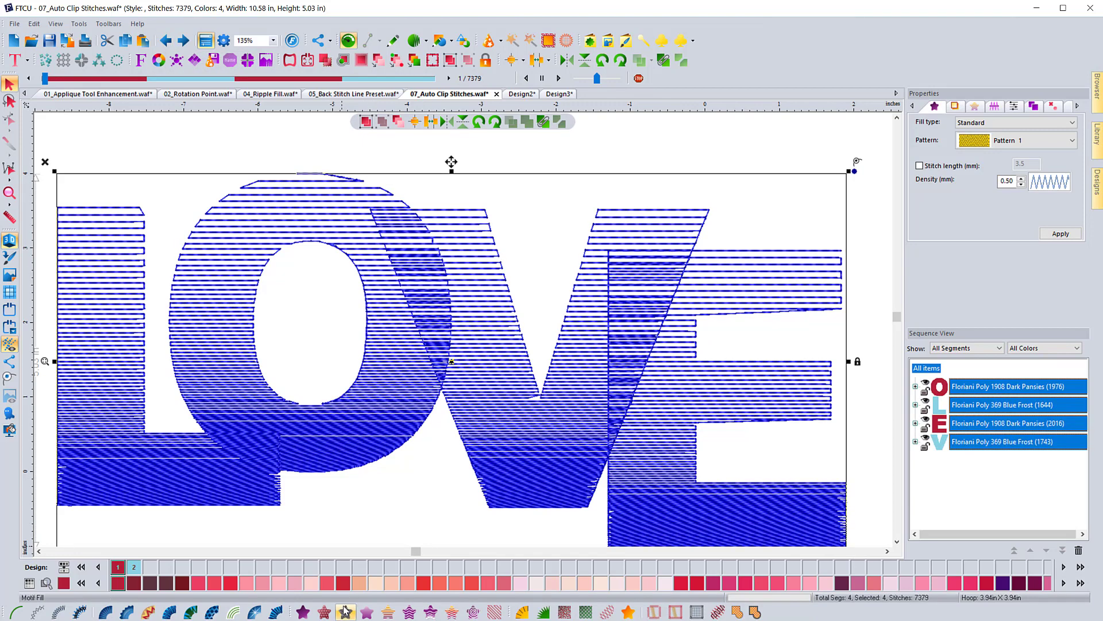
pyautogui.click(303, 613)
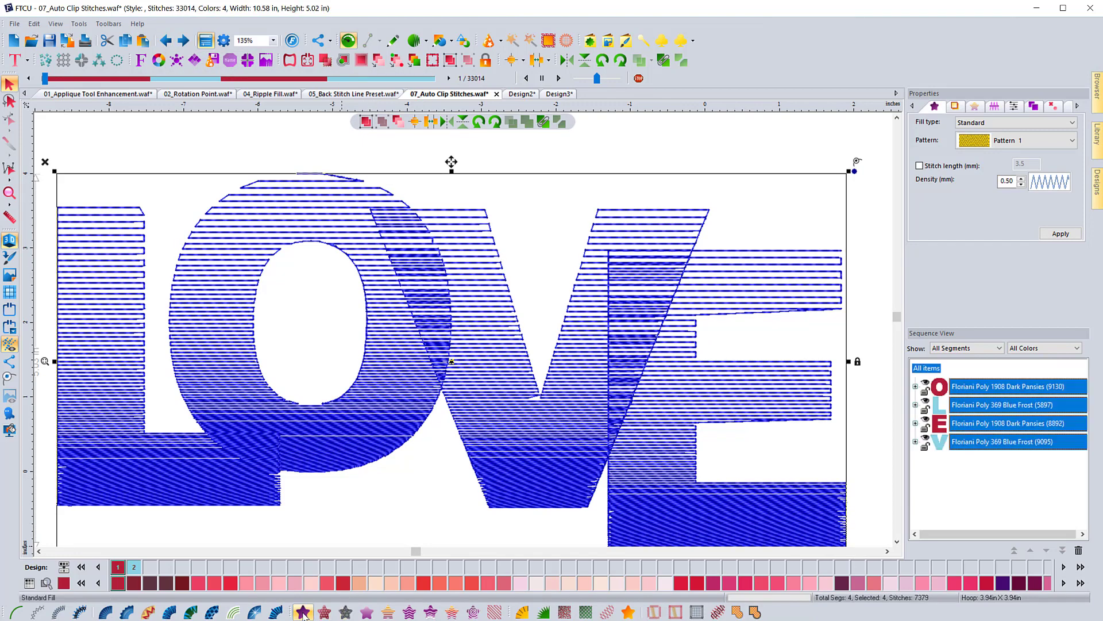
pyautogui.click(639, 141)
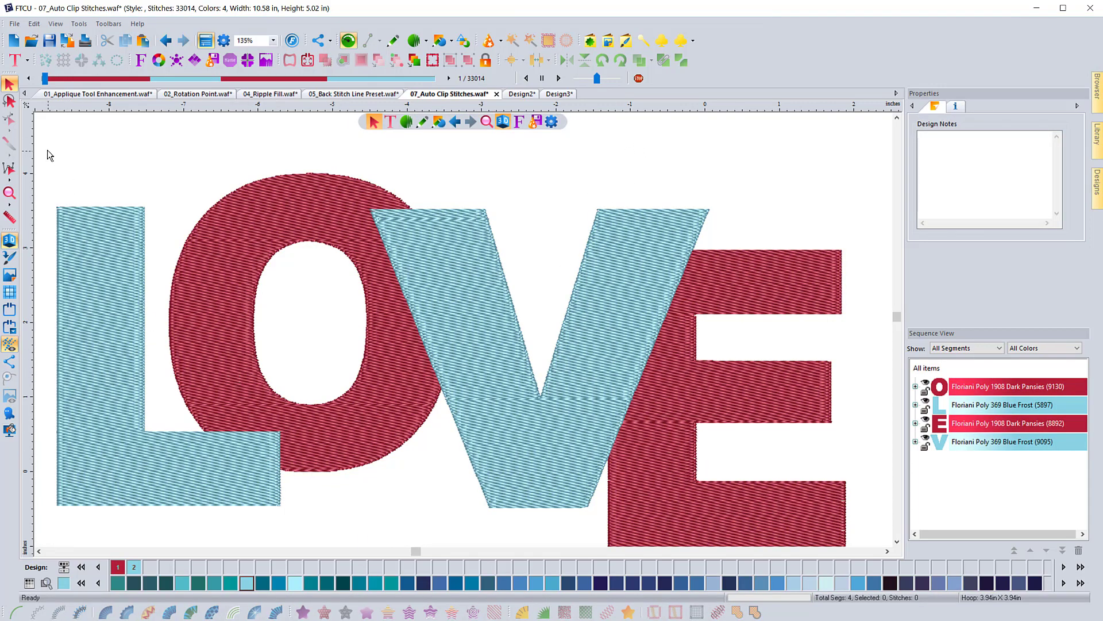
# Clip overlapped stitches in segments below on all four letters with an overlap distance of 1.2 mm.
pyautogui.click(926, 368)
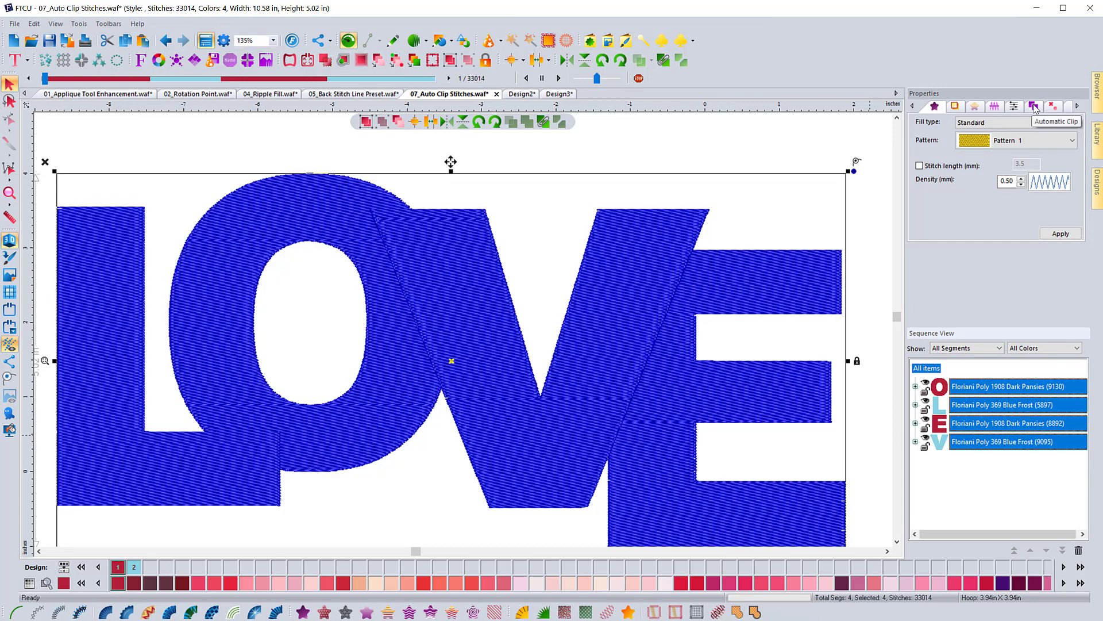
pyautogui.click(1033, 108)
pyautogui.click(919, 142)
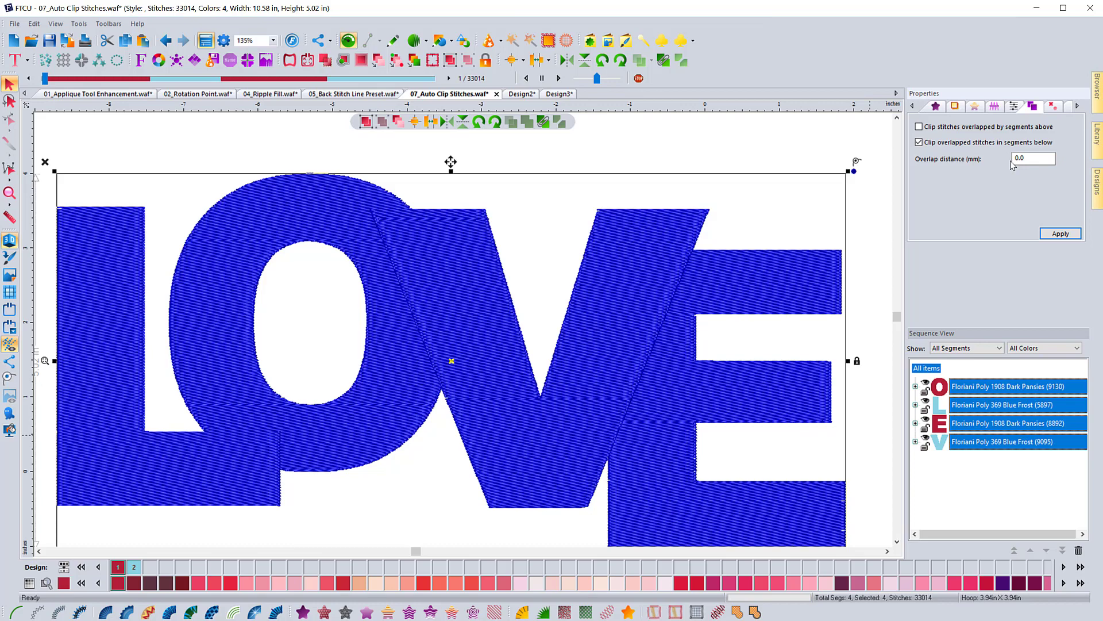
pyautogui.moveTo(1026, 159); pyautogui.dragTo(1001, 162)
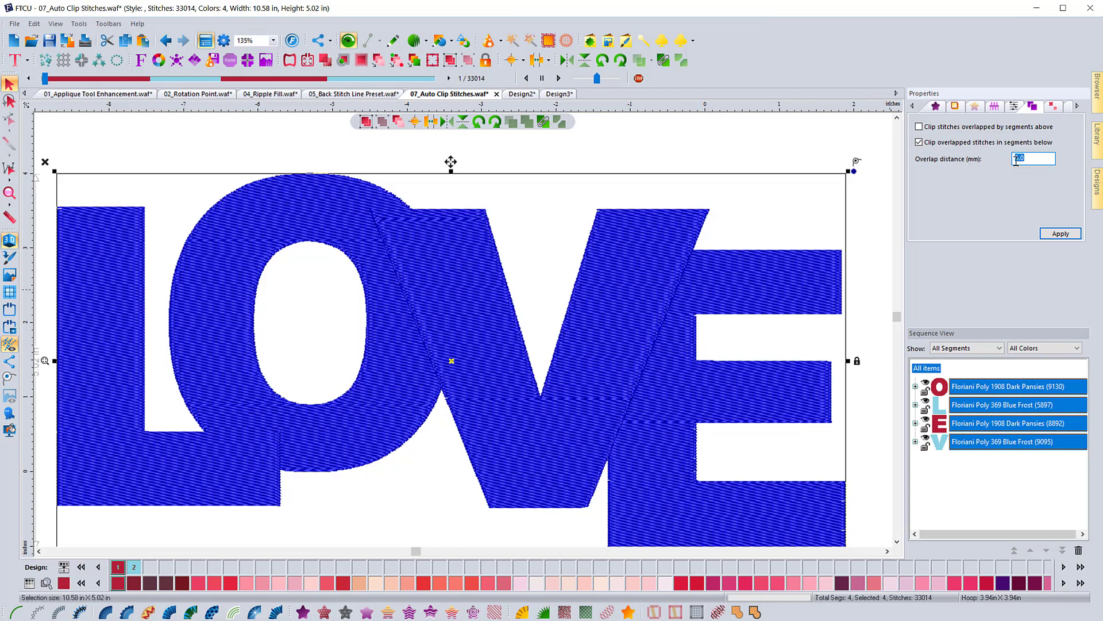
pyautogui.write('1.2')
pyautogui.click(1060, 233)
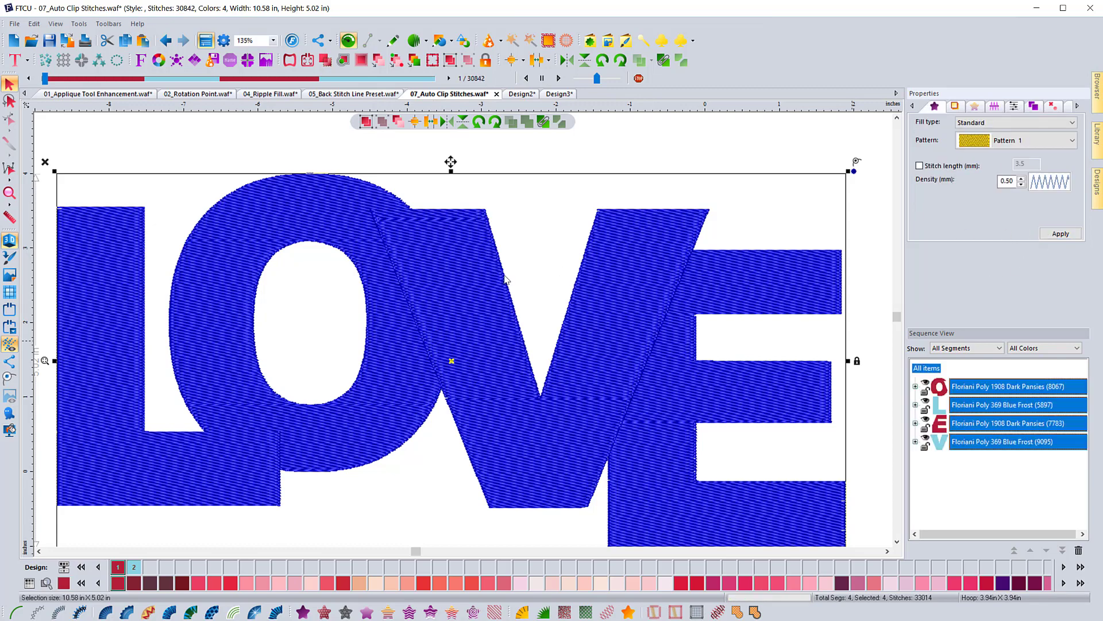
pyautogui.click(201, 149)
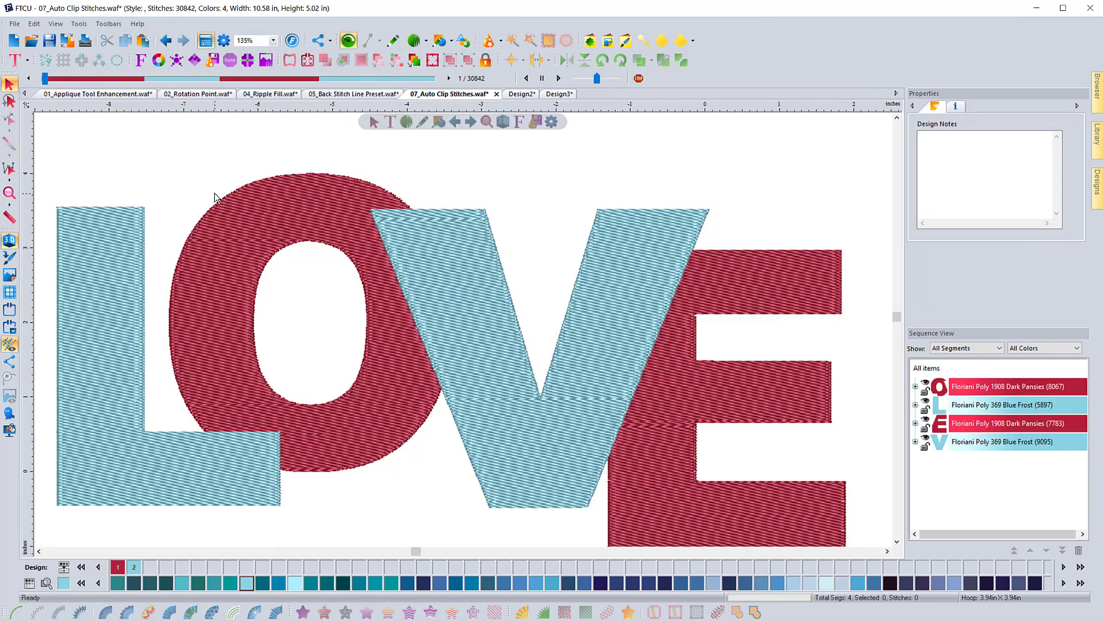
# Turn off the 3D view and measure the stitch overlap between the O and the L's foot, along its upper and side edges.
pyautogui.click(9, 240)
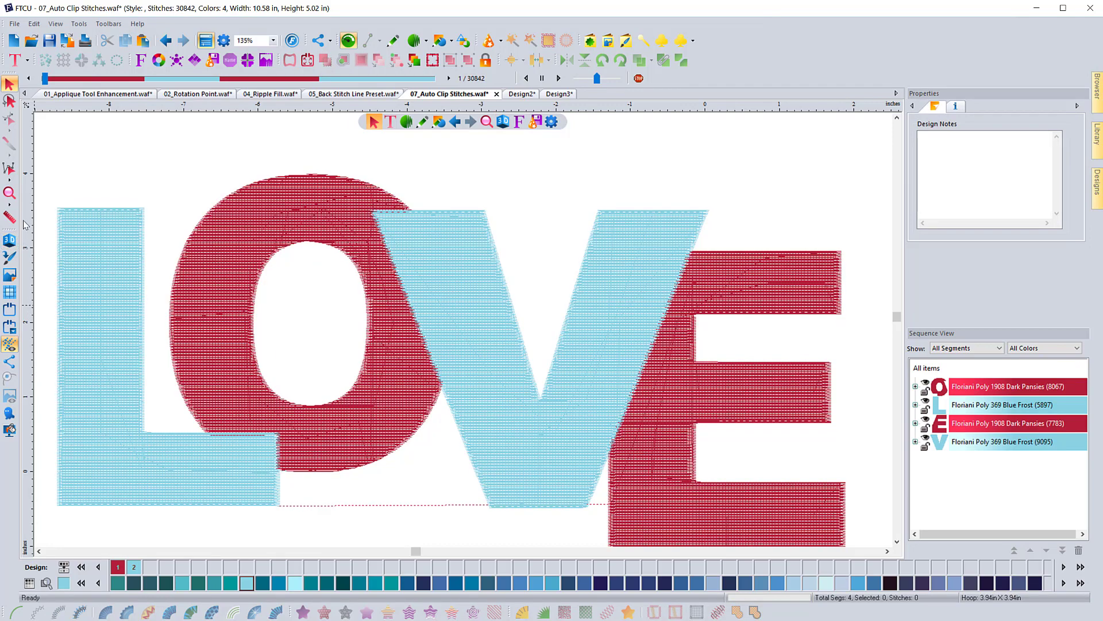
pyautogui.click(9, 194)
pyautogui.moveTo(175, 407); pyautogui.dragTo(306, 499)
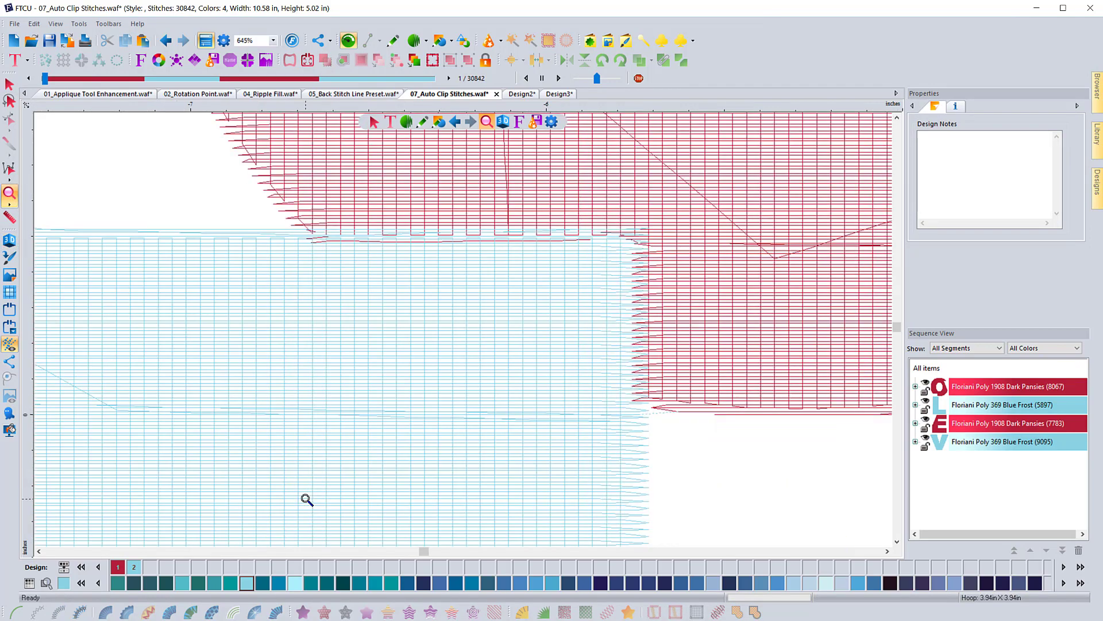
pyautogui.click(9, 217)
pyautogui.moveTo(412, 229); pyautogui.dragTo(412, 243)
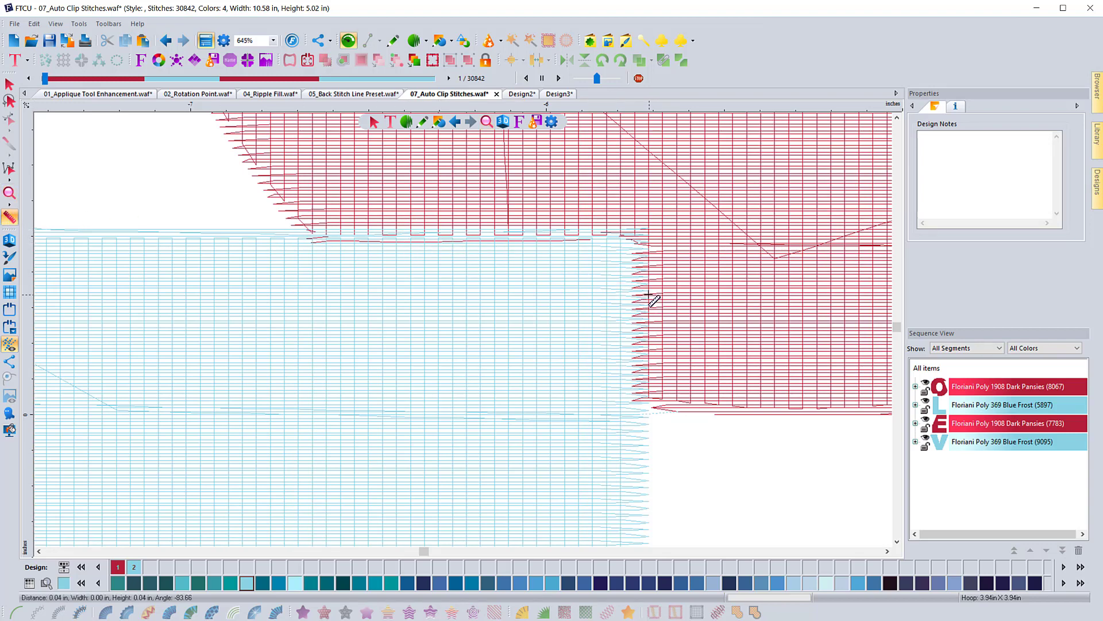
pyautogui.moveTo(648, 294); pyautogui.dragTo(632, 294)
pyautogui.click(9, 195)
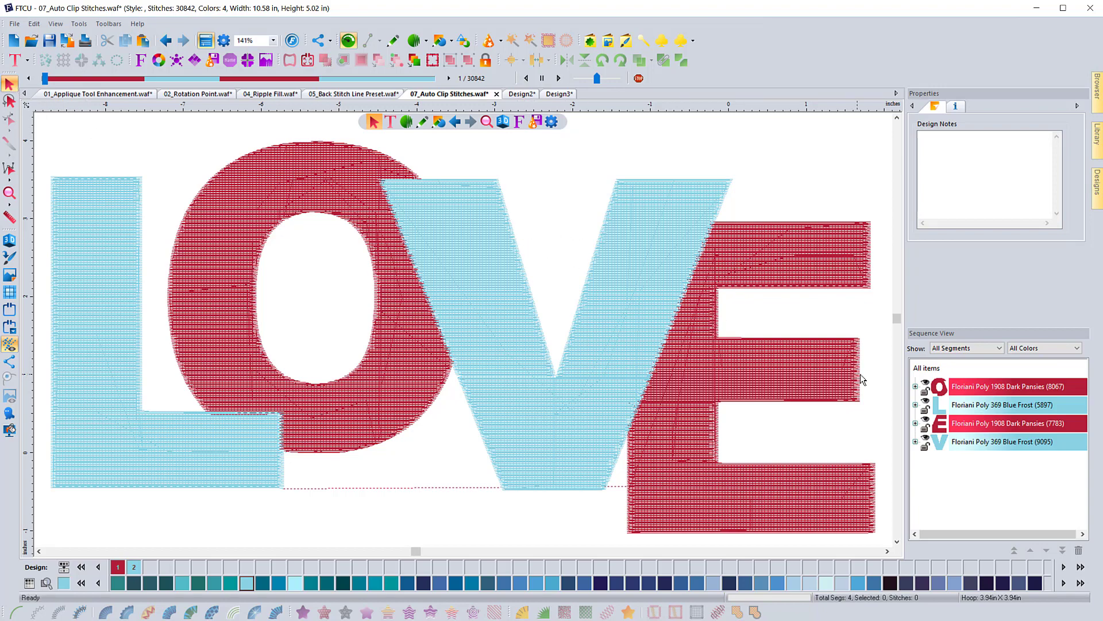
# Set the clipping overlap distance of all four letters to 1 mm, and turn the 3D view back on.
pyautogui.click(924, 369)
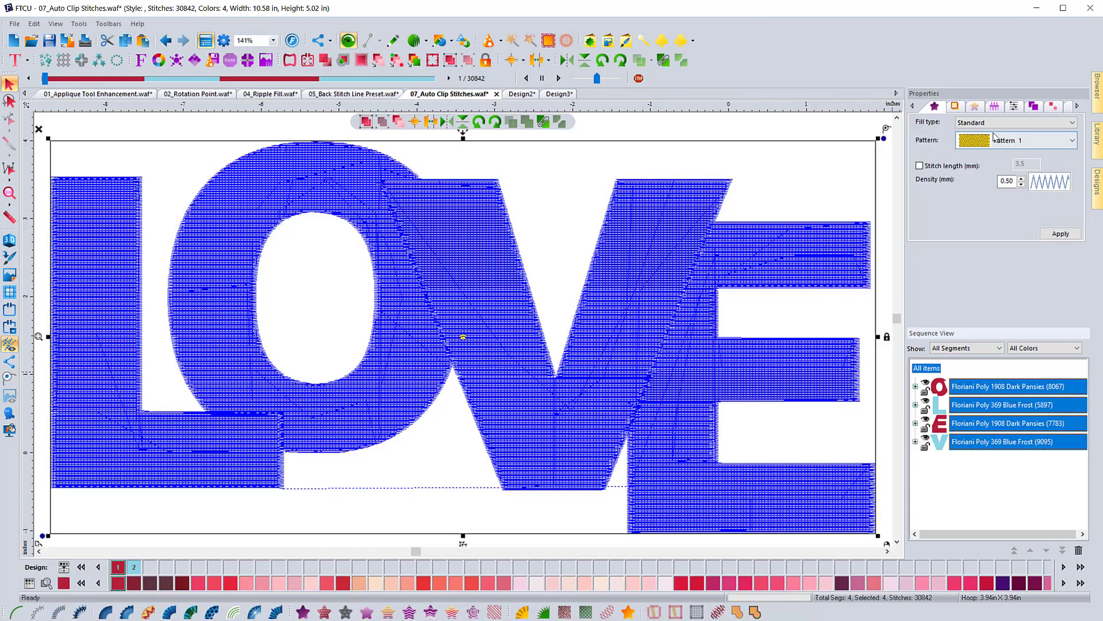
pyautogui.click(1033, 106)
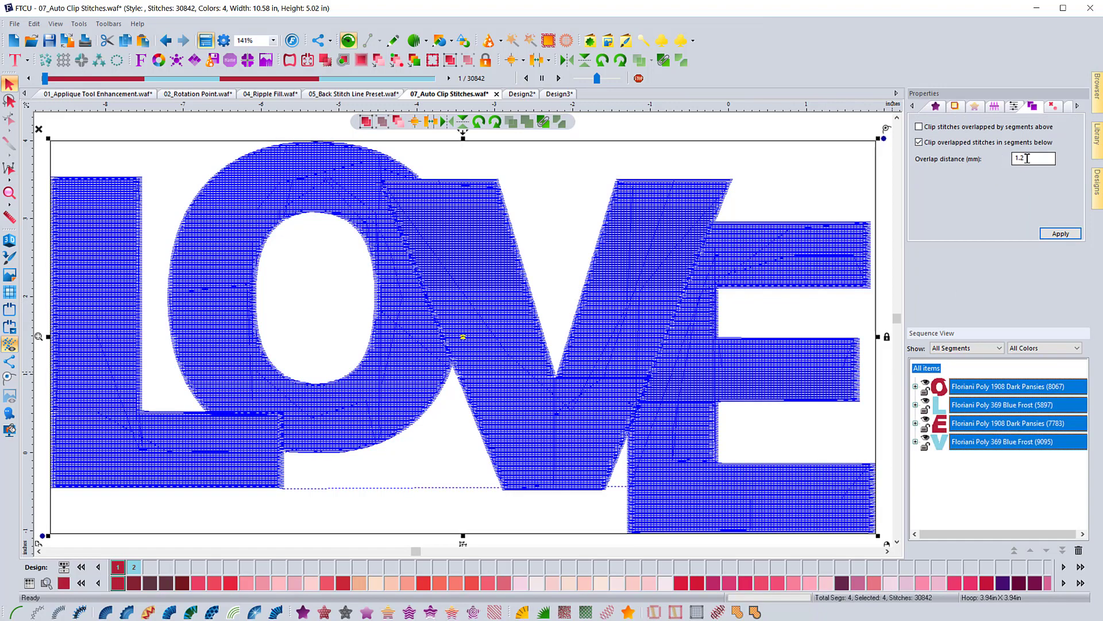
pyautogui.moveTo(1027, 159); pyautogui.dragTo(1002, 160)
pyautogui.write('1')
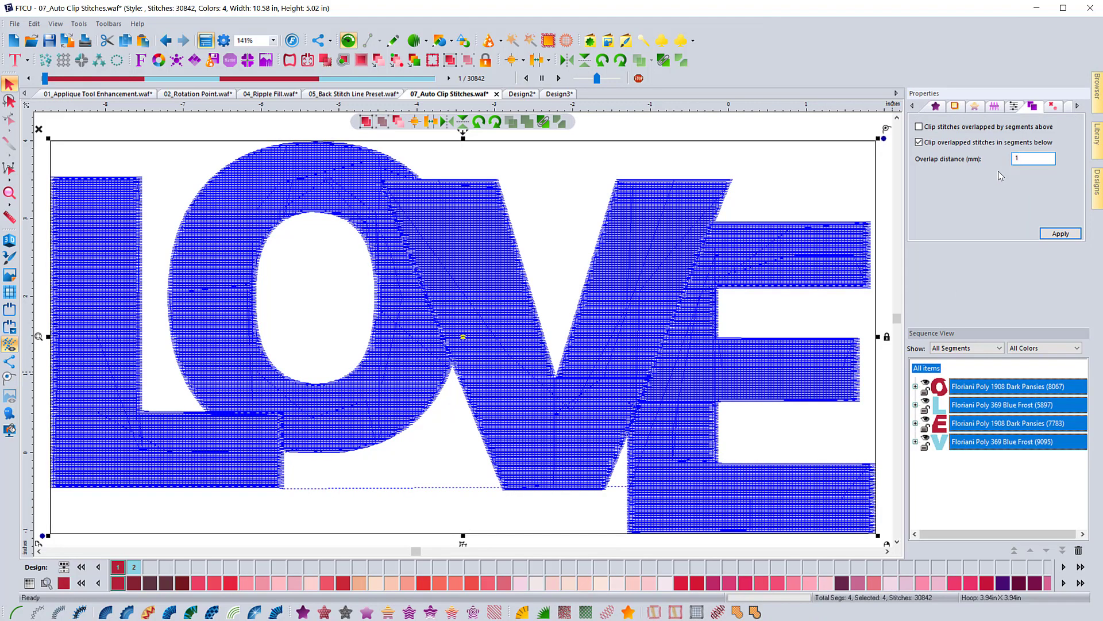
pyautogui.click(1059, 234)
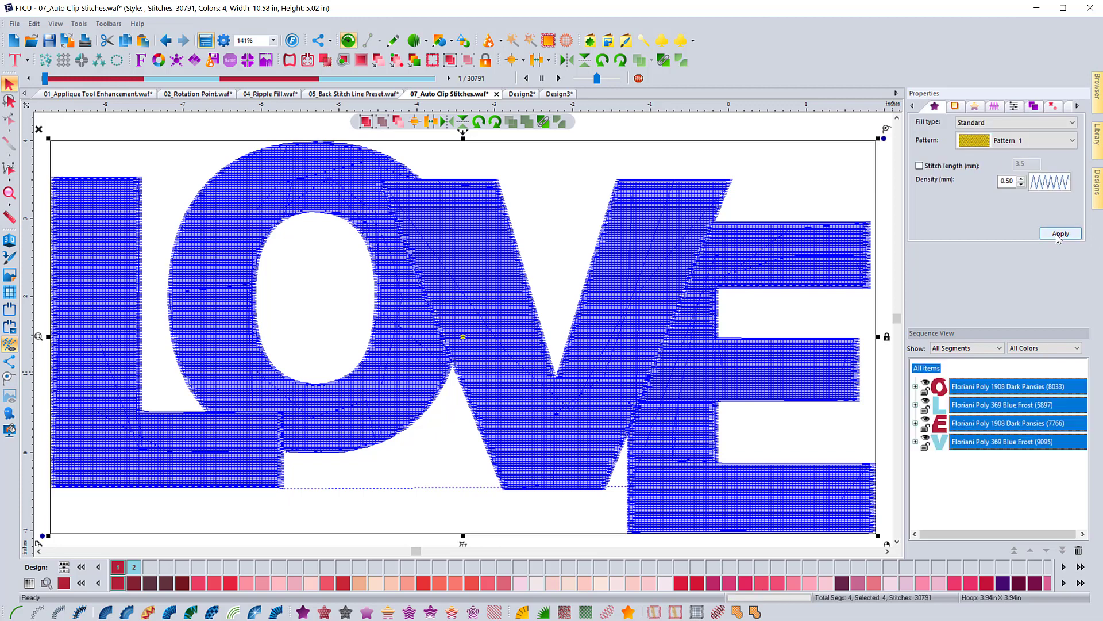
pyautogui.click(575, 160)
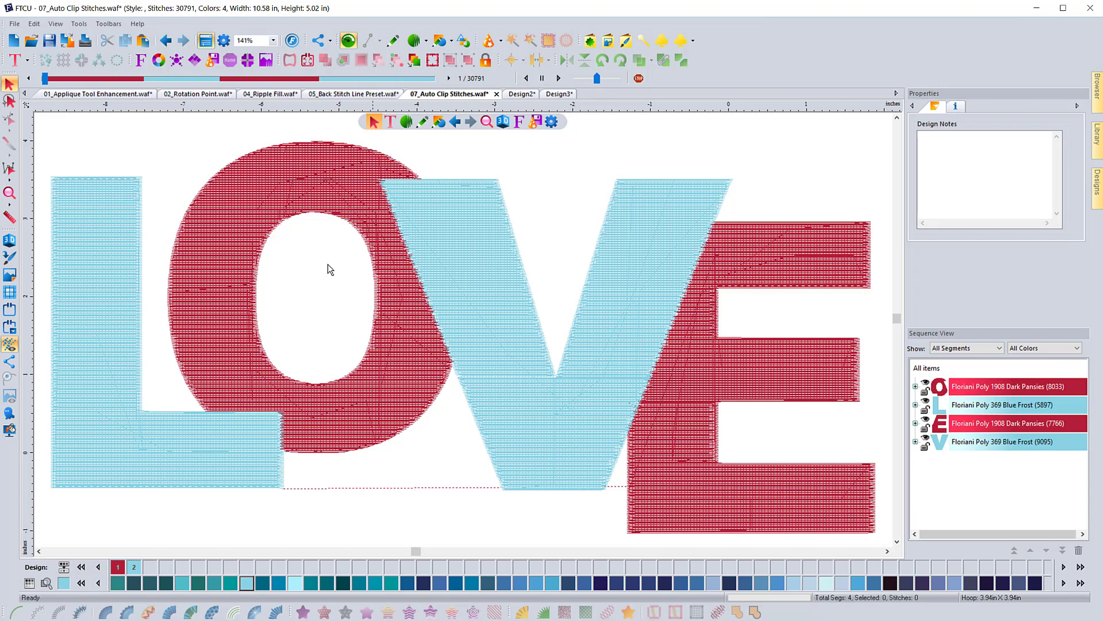
pyautogui.click(9, 240)
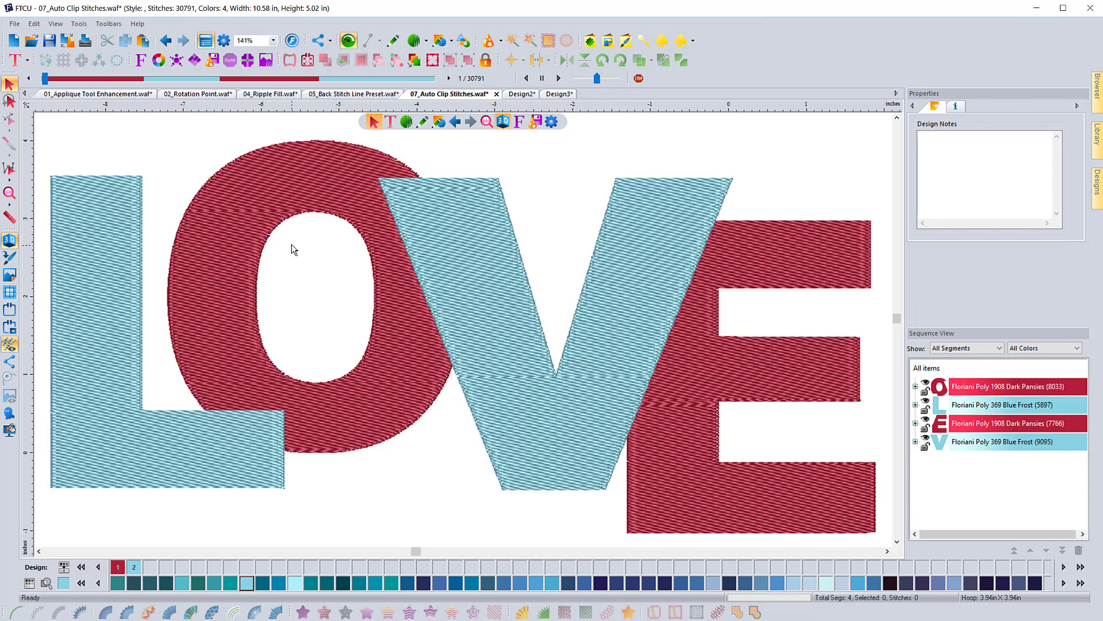